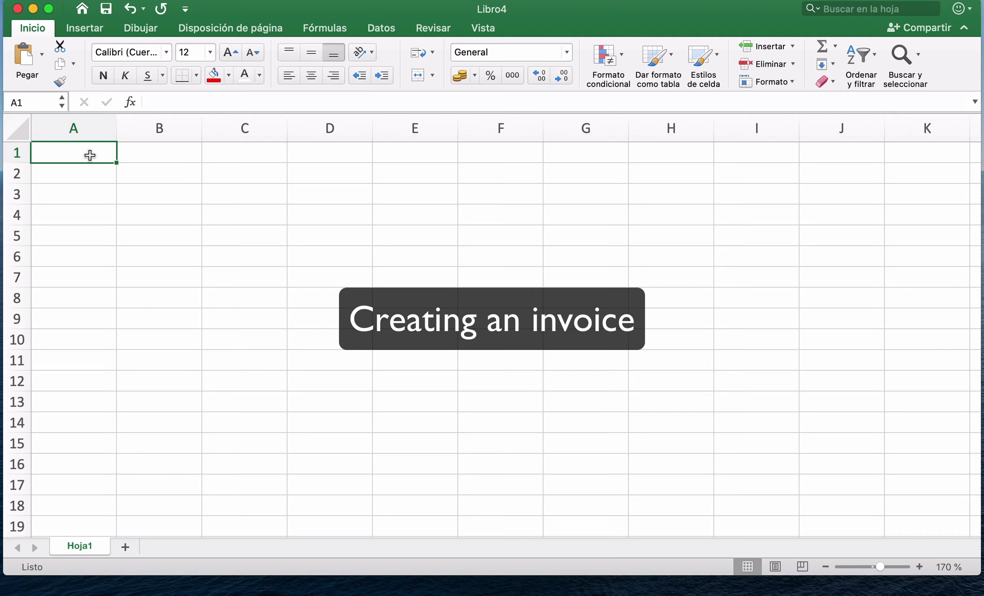
Label A1 'Invoice nº' and C1 'Date', abandoning a =HOY() formula in D1
{"action": "type", "text": "I"}
{"action": "type", "text": "nvoice nº"}
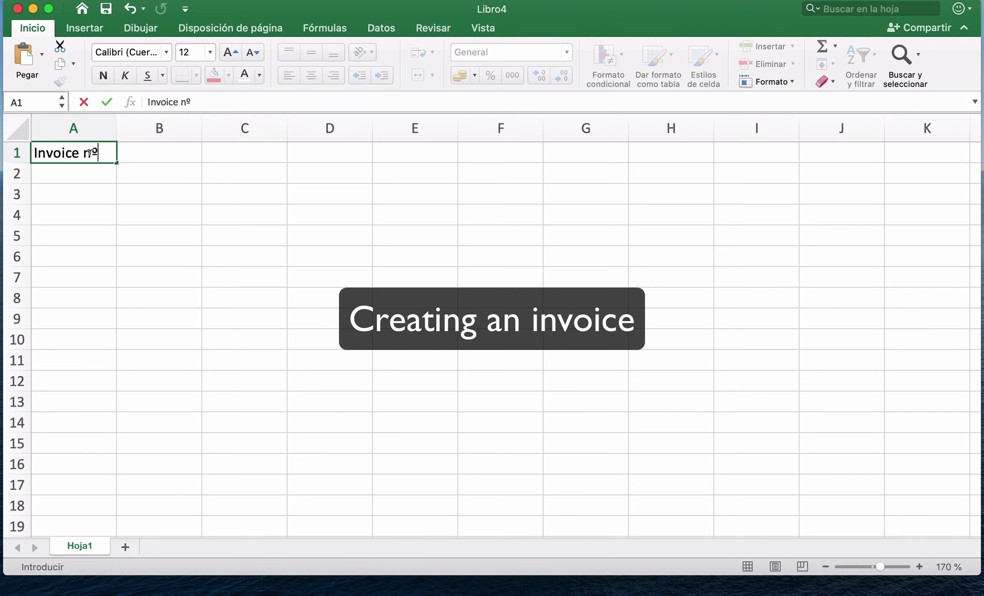
{"action": "key", "text": "Tab"}
{"action": "key", "text": "Tab"}
{"action": "type", "text": "D"}
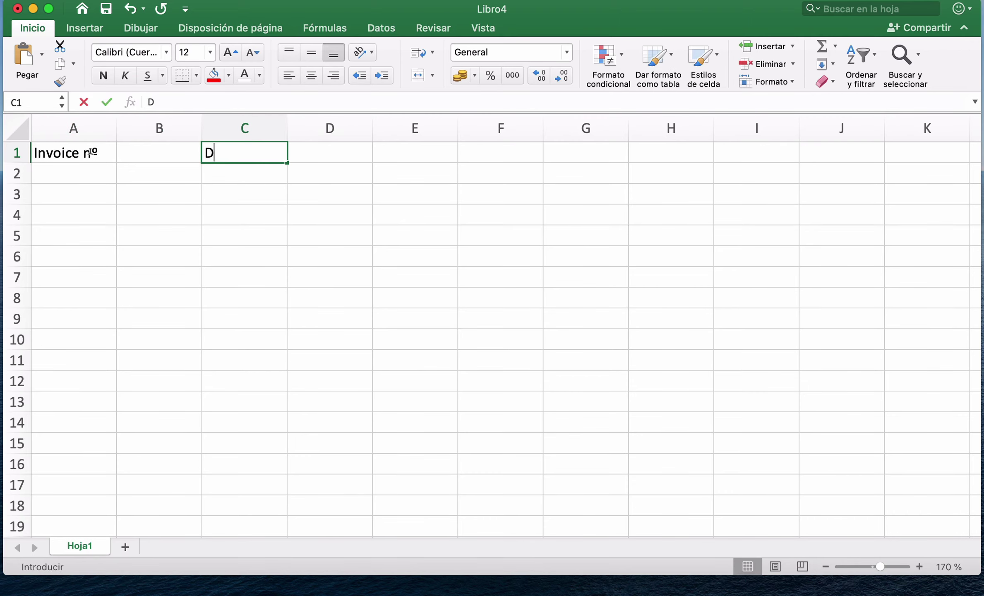
{"action": "key", "text": "Tab"}
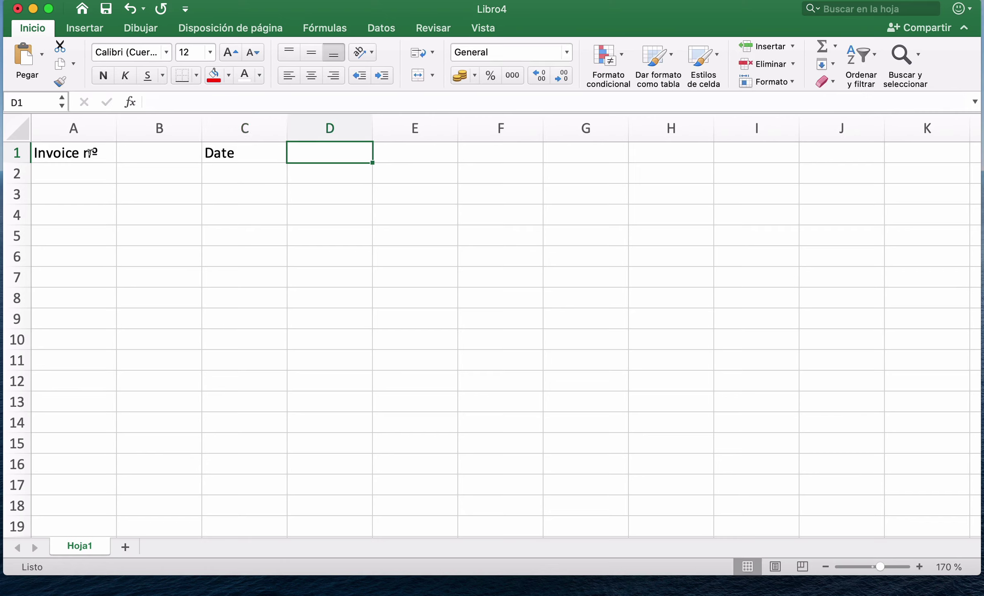
{"action": "type", "text": "=HOY"}
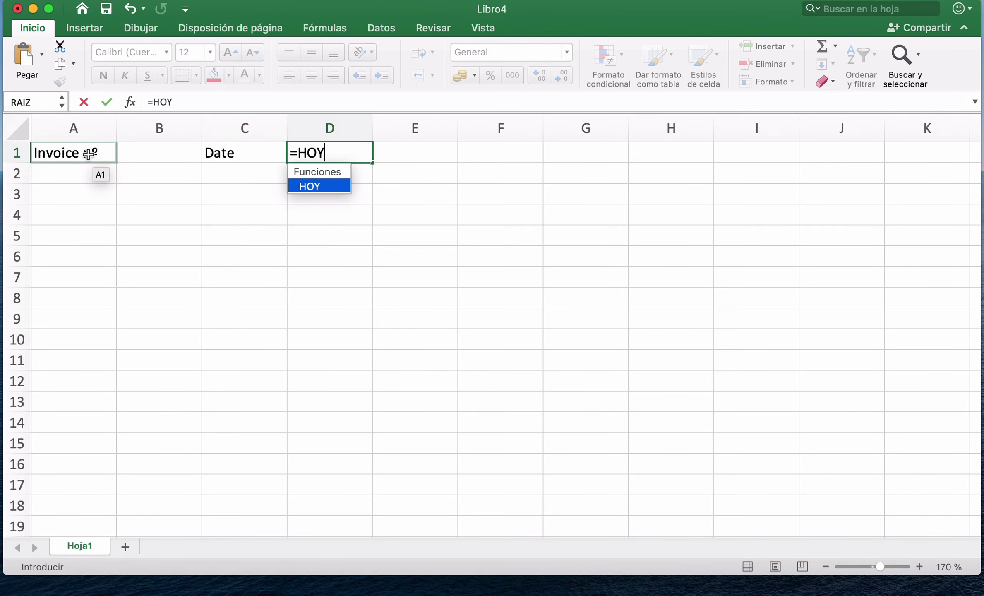
{"action": "type", "text": "()"}
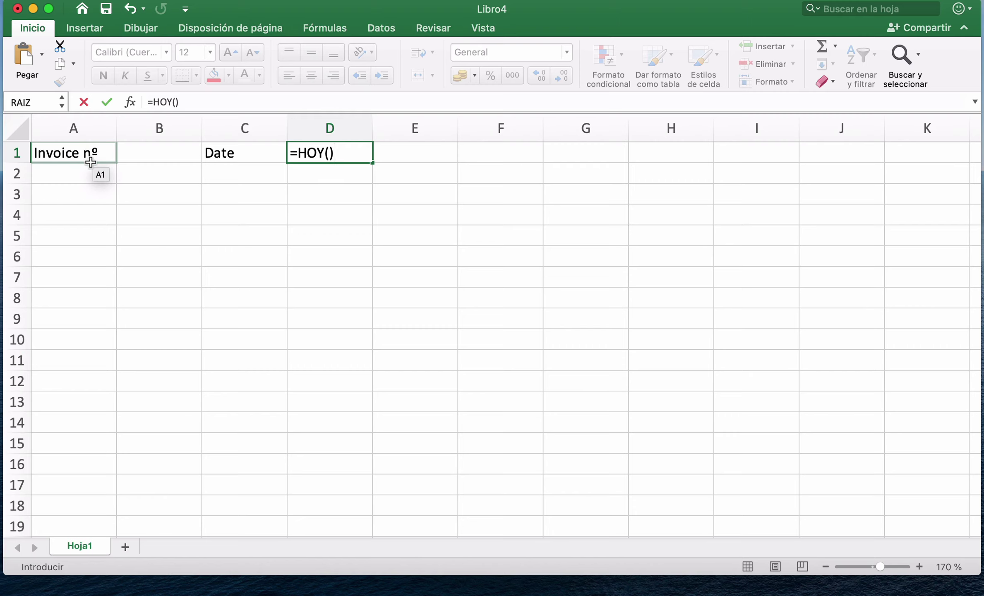
{"action": "key", "text": "Escape"}
{"action": "left_click", "coordinate": [89, 195]}
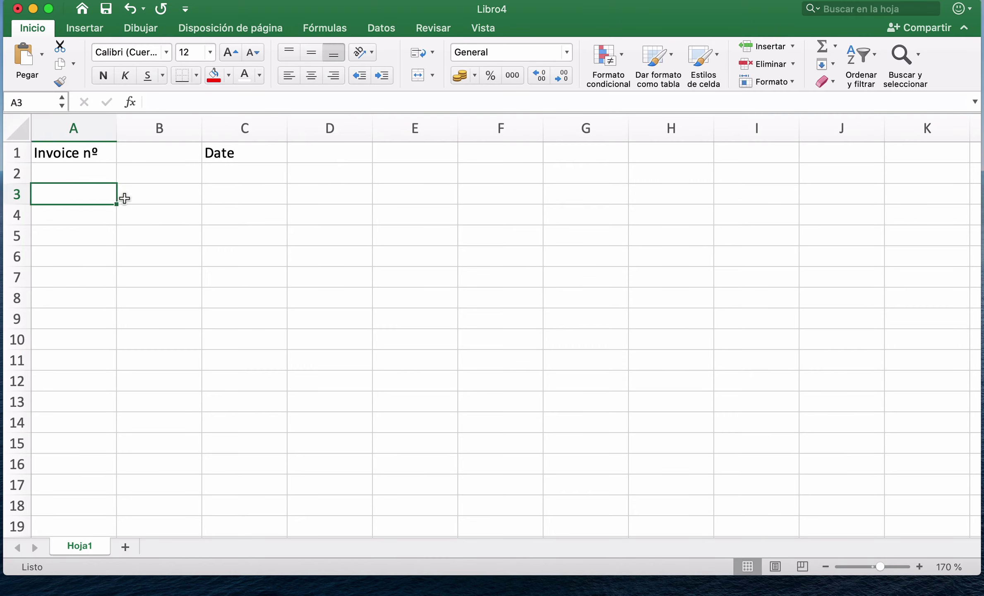
Make row 2 much taller and merge A2:D2 into one cell
{"action": "left_click_drag", "start_coordinate": [5, 183], "coordinate": [4, 302]}
{"action": "left_click_drag", "start_coordinate": [64, 204], "coordinate": [295, 212]}
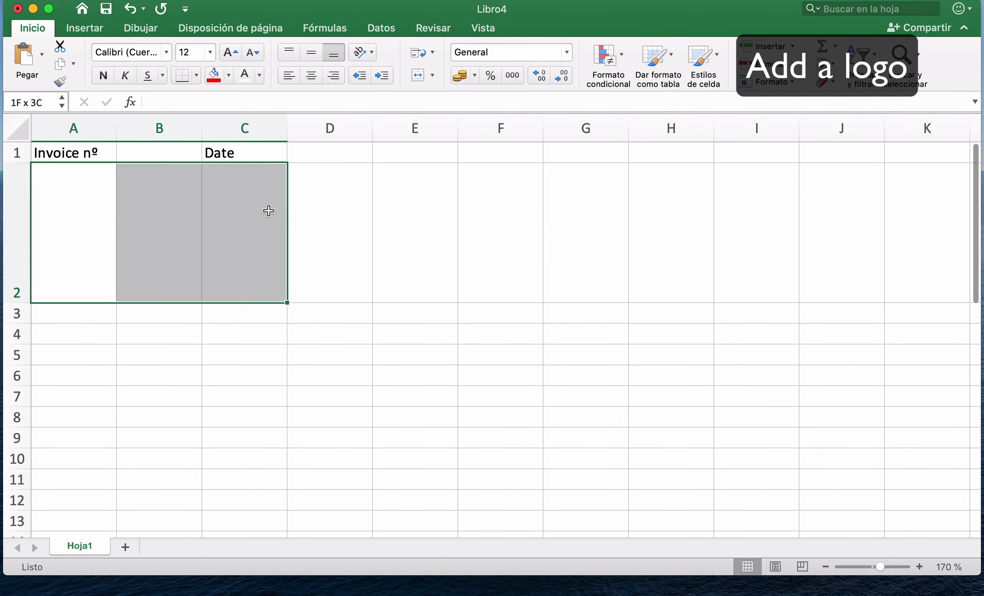
{"action": "left_click", "coordinate": [418, 76]}
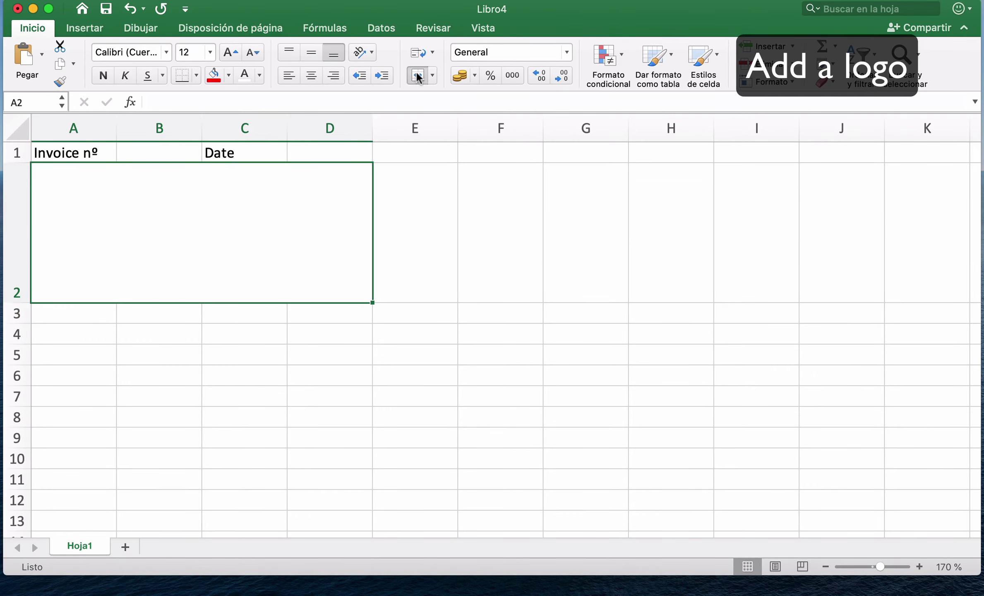
Insert the Sample Sport shop logo and resize it to fit the merged A2:D2 area
{"action": "key", "text": "super+v"}
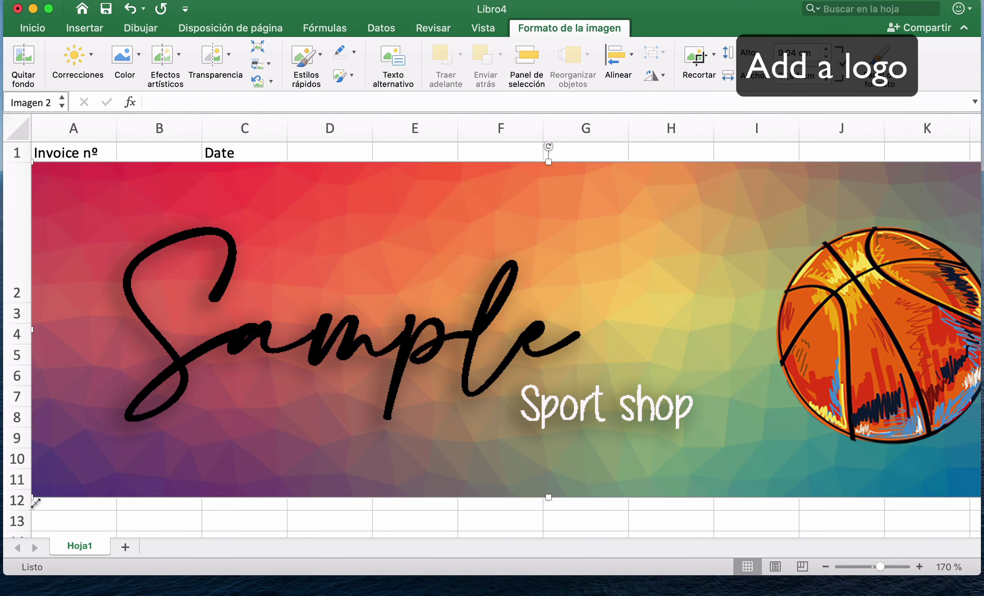
{"action": "left_click_drag", "start_coordinate": [32, 497], "coordinate": [627, 272]}
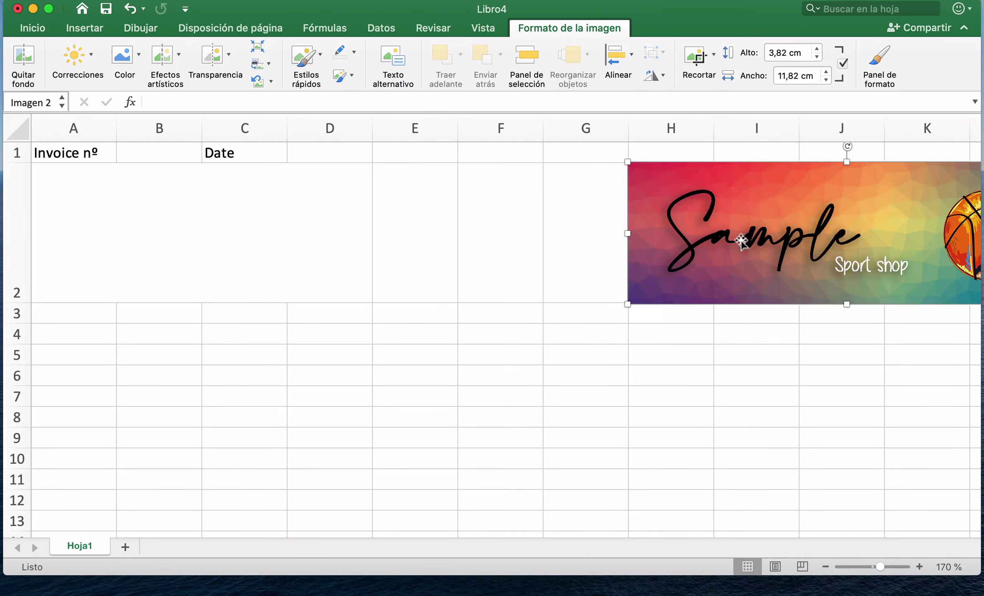
{"action": "left_click_drag", "start_coordinate": [798, 233], "coordinate": [206, 232]}
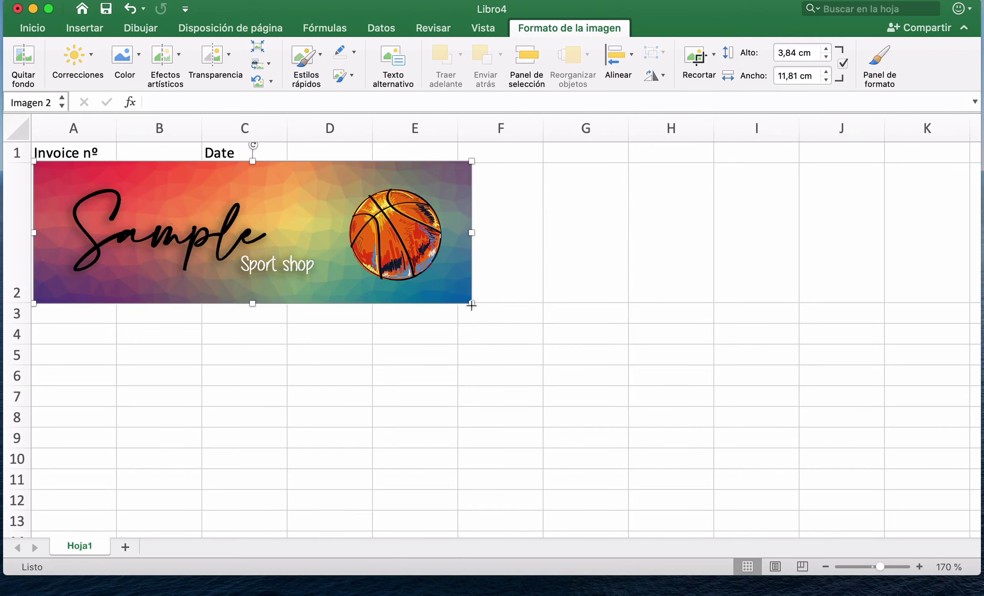
{"action": "left_click_drag", "start_coordinate": [472, 305], "coordinate": [369, 270]}
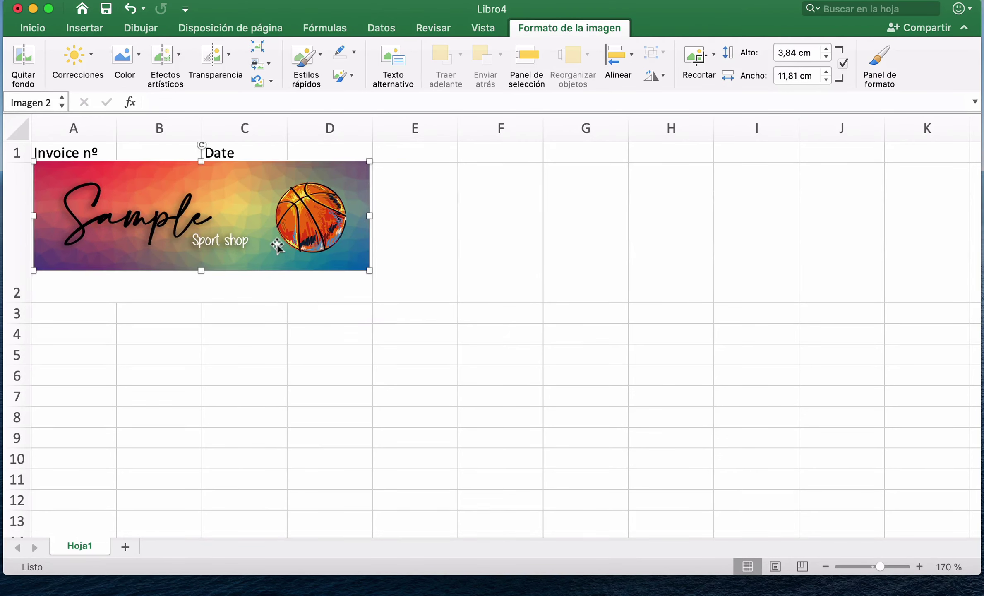
{"action": "left_click_drag", "start_coordinate": [277, 245], "coordinate": [277, 251]}
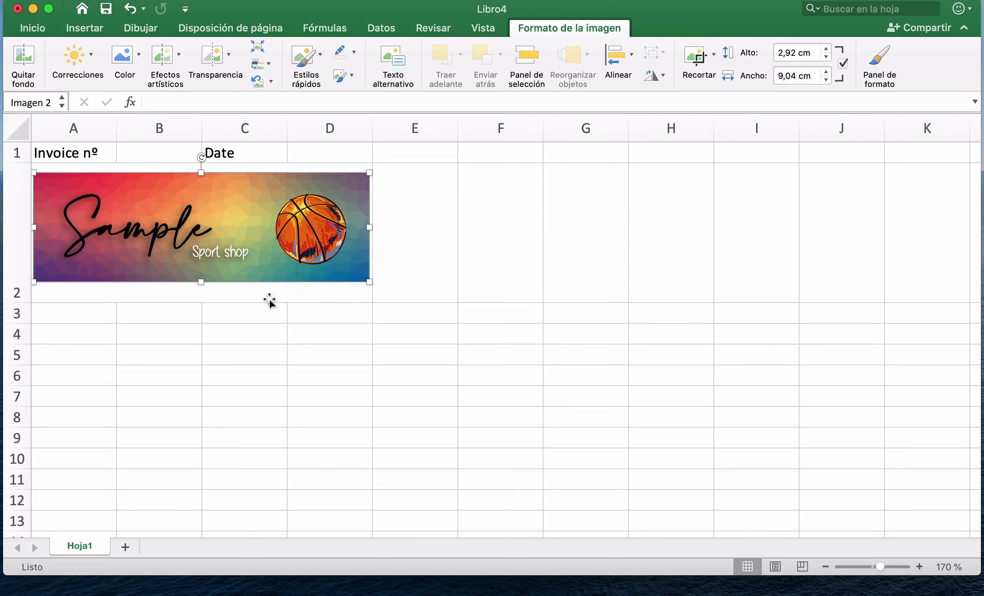
{"action": "left_click", "coordinate": [79, 317]}
Enter headers Quantity, Description, Unit price and Amount in A3:D3
{"action": "type", "text": "Qua"}
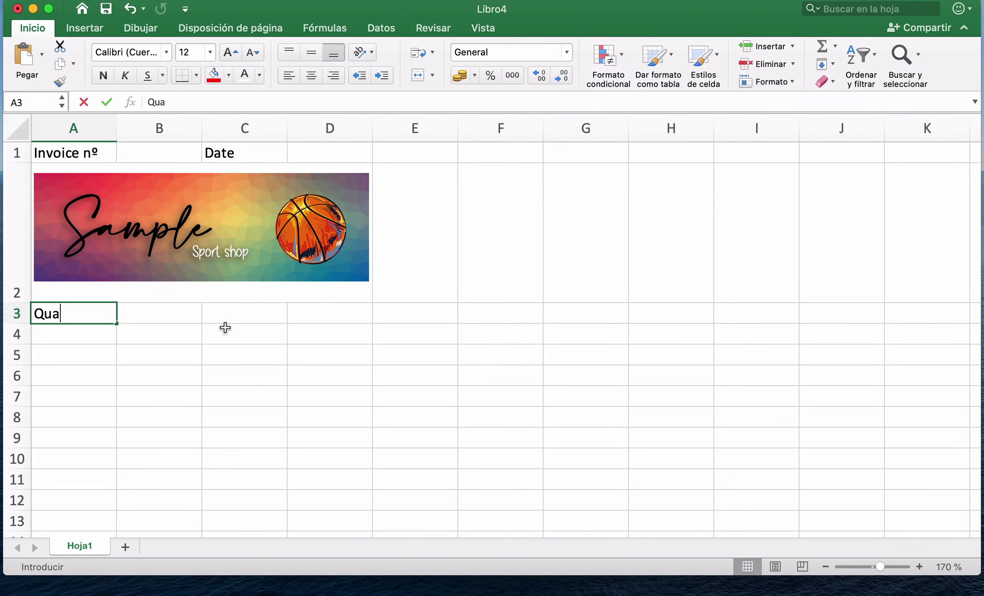
{"action": "type", "text": "ntity"}
{"action": "key", "text": "Tab"}
{"action": "type", "text": "De"}
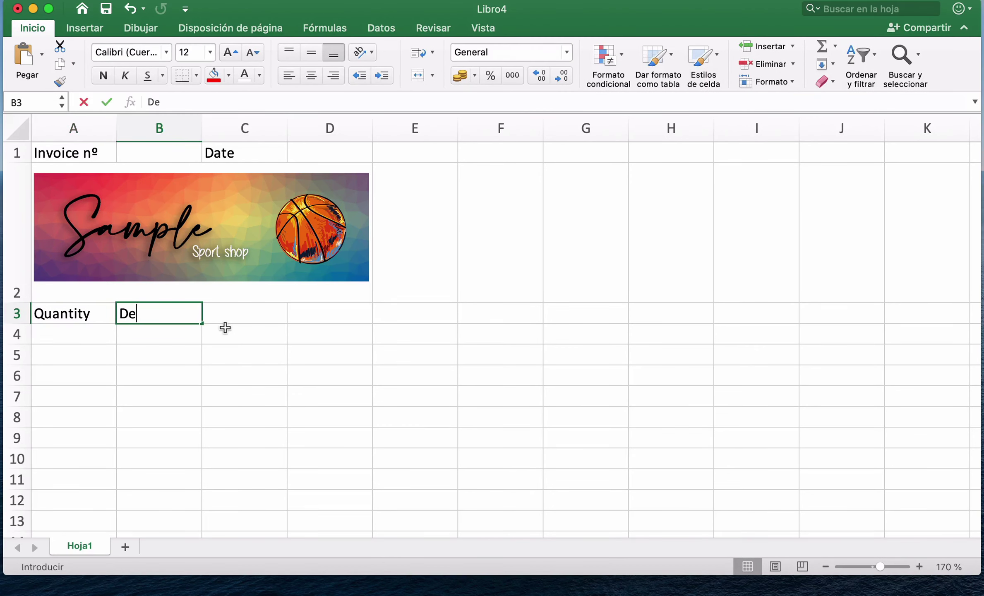
{"action": "key", "text": "BackSpace"}
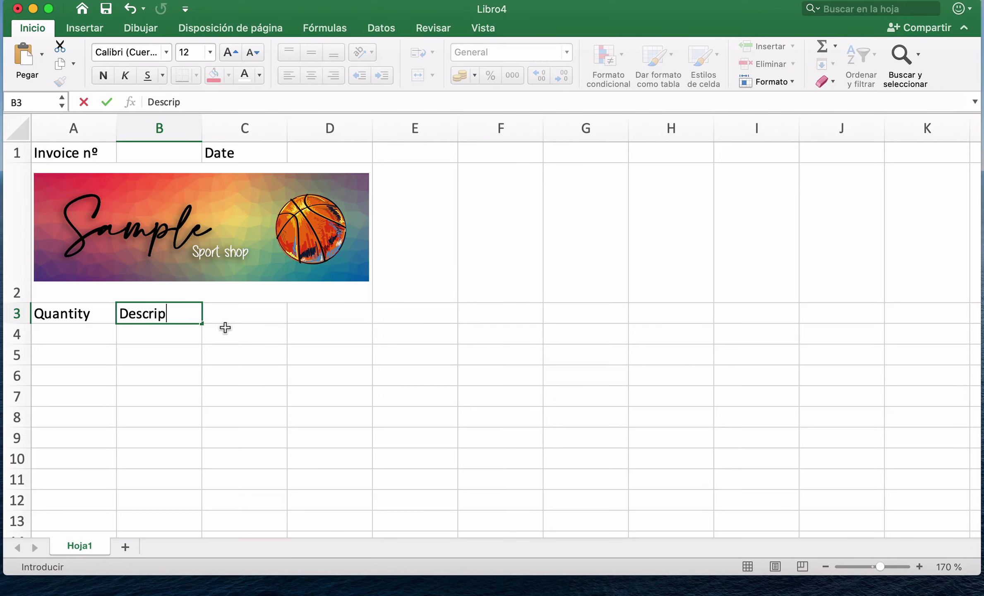
{"action": "type", "text": "n"}
{"action": "key", "text": "Tab"}
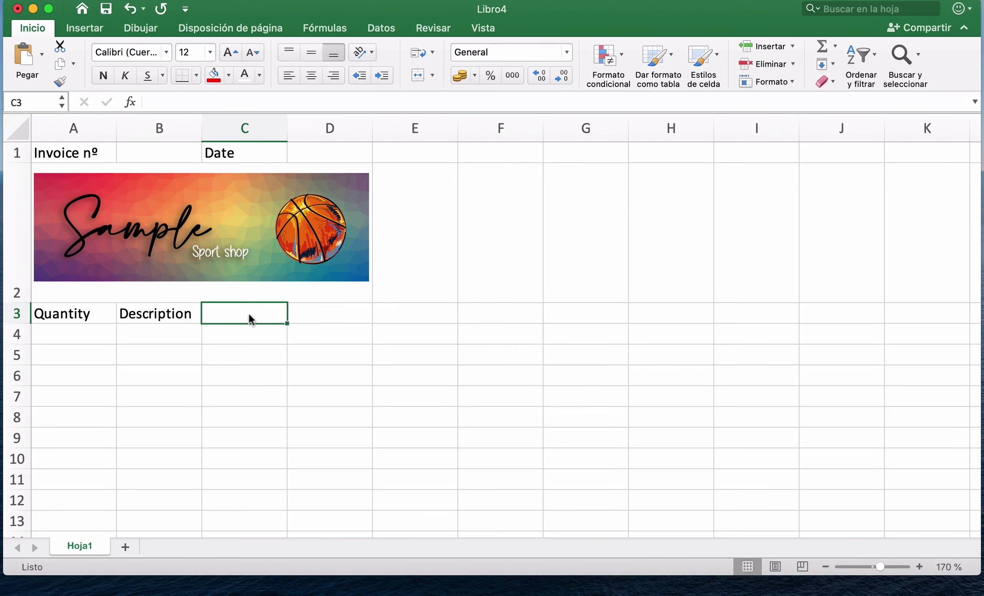
{"action": "type", "text": "Unit price"}
{"action": "key", "text": "Tab"}
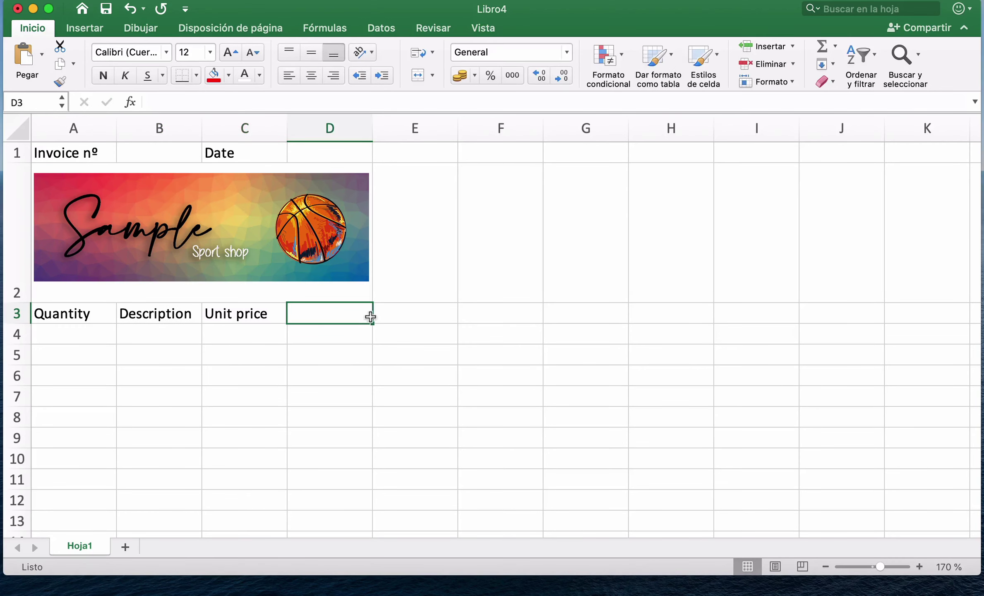
{"action": "type", "text": "Amount"}
{"action": "left_click", "coordinate": [289, 335]}
Widen column B and enlarge and recentre the logo
{"action": "left_click_drag", "start_coordinate": [202, 128], "coordinate": [372, 128]}
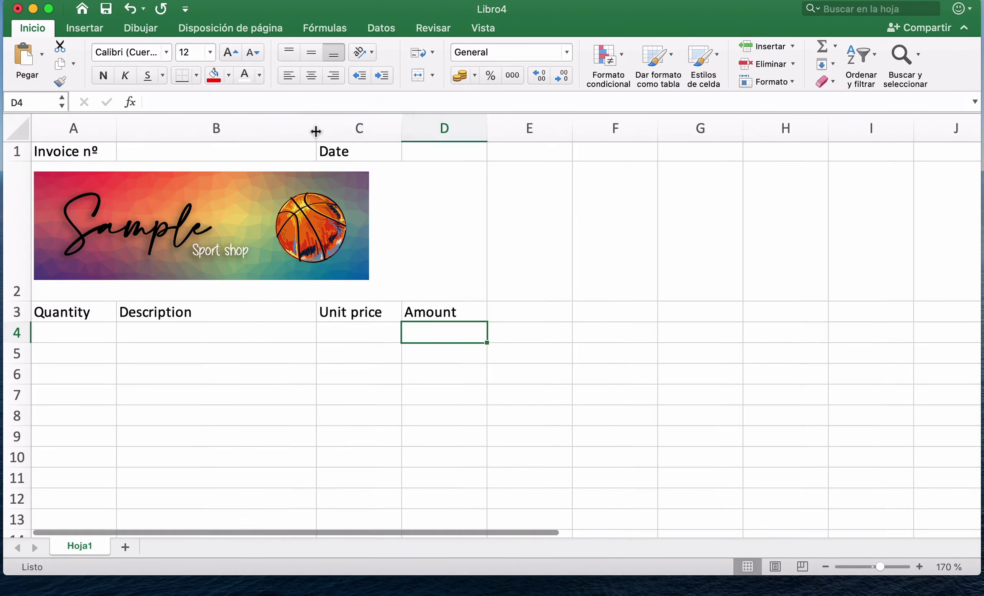
{"action": "left_click", "coordinate": [356, 202]}
{"action": "left_click_drag", "start_coordinate": [369, 280], "coordinate": [400, 289]}
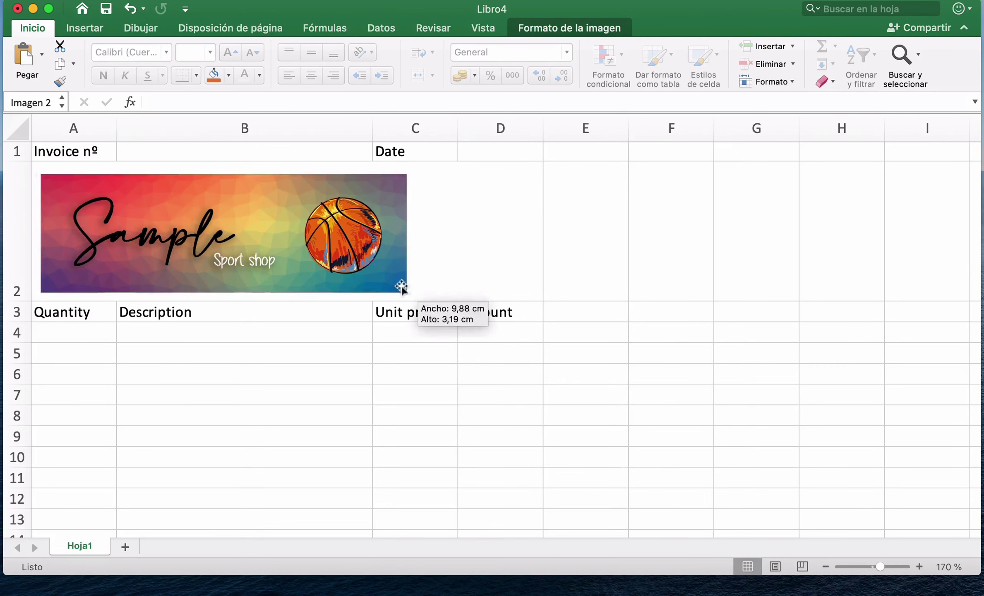
{"action": "left_click_drag", "start_coordinate": [305, 231], "coordinate": [372, 225]}
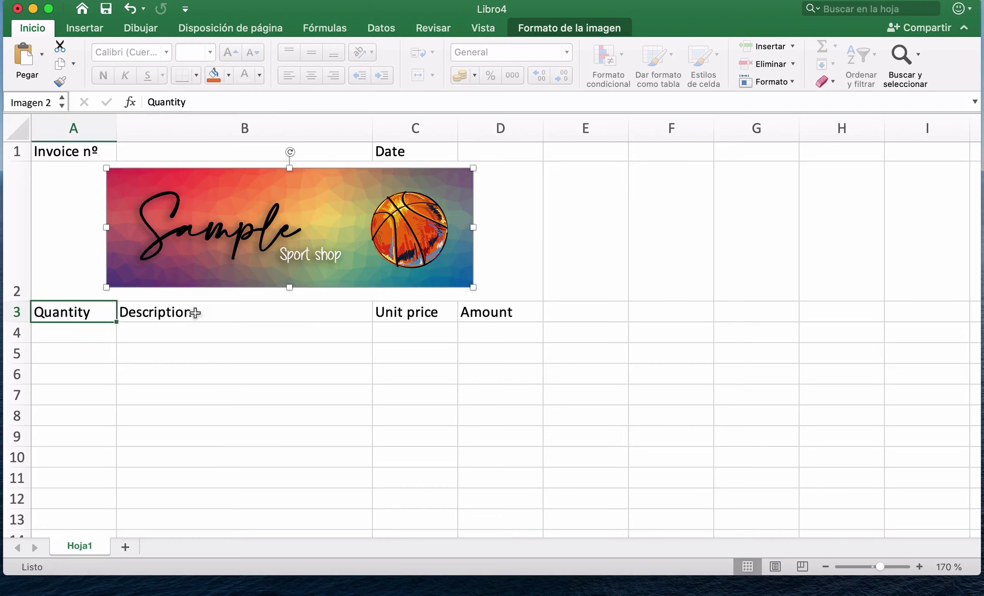
Centre the row 3 headers and the Invoice nº and Date labels in row 1
{"action": "left_click", "coordinate": [92, 310]}
{"action": "key", "text": "super+e"}
{"action": "left_click_drag", "start_coordinate": [397, 314], "coordinate": [497, 313]}
{"action": "key", "text": "super+e"}
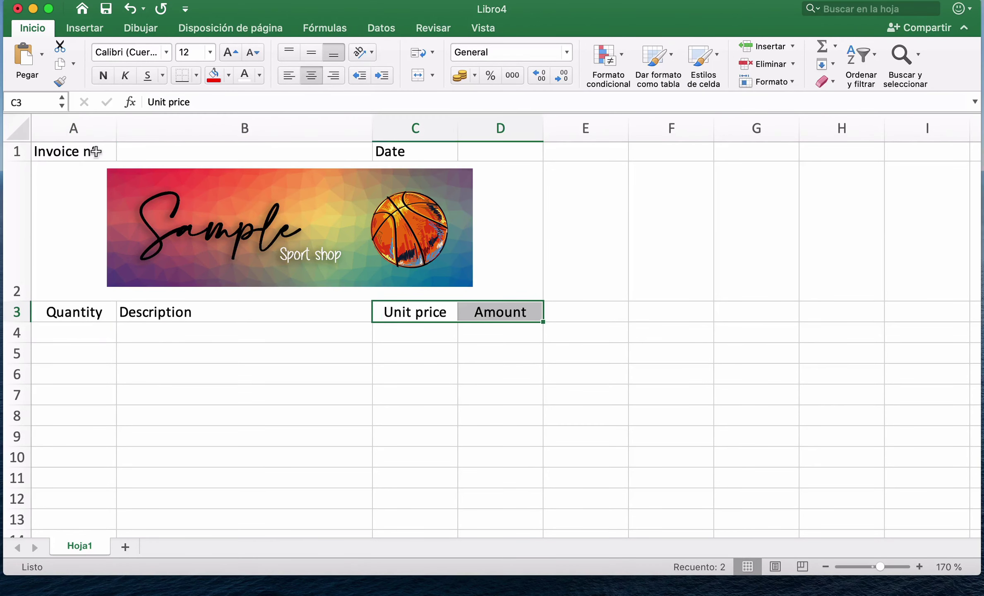
{"action": "left_click_drag", "start_coordinate": [70, 151], "coordinate": [497, 151]}
{"action": "key", "text": "super+e"}
{"action": "left_click", "coordinate": [415, 335]}
Zoom out to 130% and select the invoice table A3:D15 for bordering
{"action": "left_click_drag", "start_coordinate": [103, 317], "coordinate": [500, 500]}
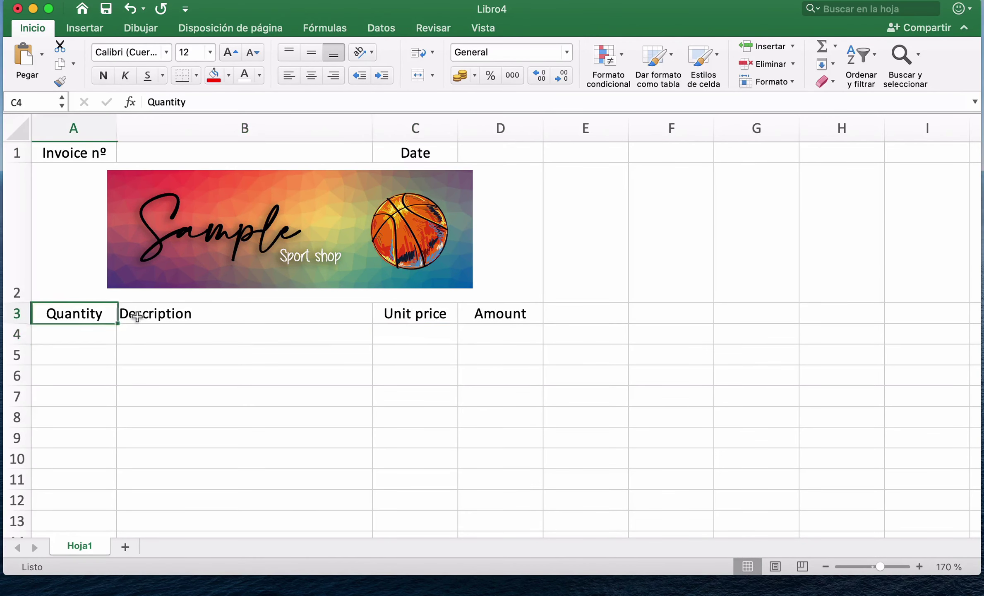
{"action": "left_click", "coordinate": [825, 566]}
{"action": "left_click", "coordinate": [825, 567]}
{"action": "left_click", "coordinate": [825, 566]}
{"action": "left_click", "coordinate": [825, 566]}
{"action": "left_click", "coordinate": [516, 331]}
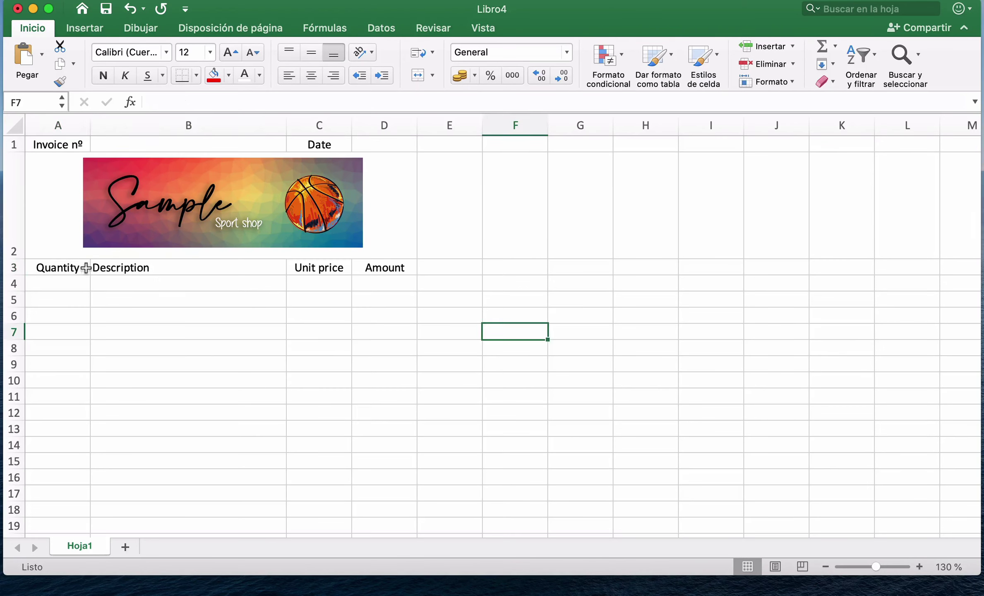
{"action": "left_click_drag", "start_coordinate": [88, 266], "coordinate": [382, 464]}
{"action": "left_click", "coordinate": [196, 75]}
Give A3:D15 all cell borders plus a thick outer box border
{"action": "left_click", "coordinate": [242, 218]}
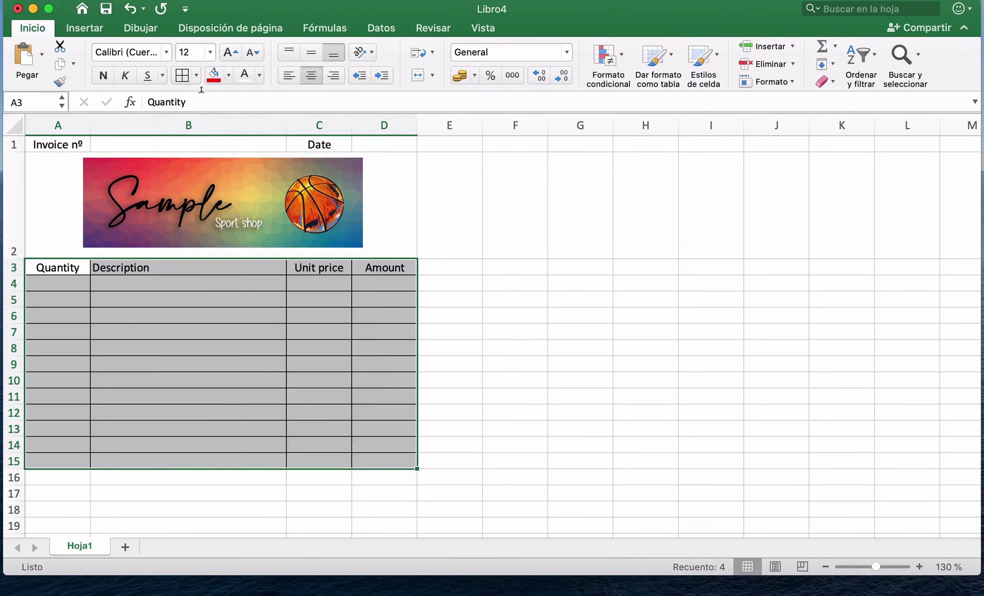
{"action": "left_click", "coordinate": [196, 75]}
{"action": "left_click", "coordinate": [248, 257]}
Enter the labels Subtotal, Tax rate, Total tax and Total in C16:C19
{"action": "left_click", "coordinate": [318, 477]}
{"action": "type", "text": "Sub"}
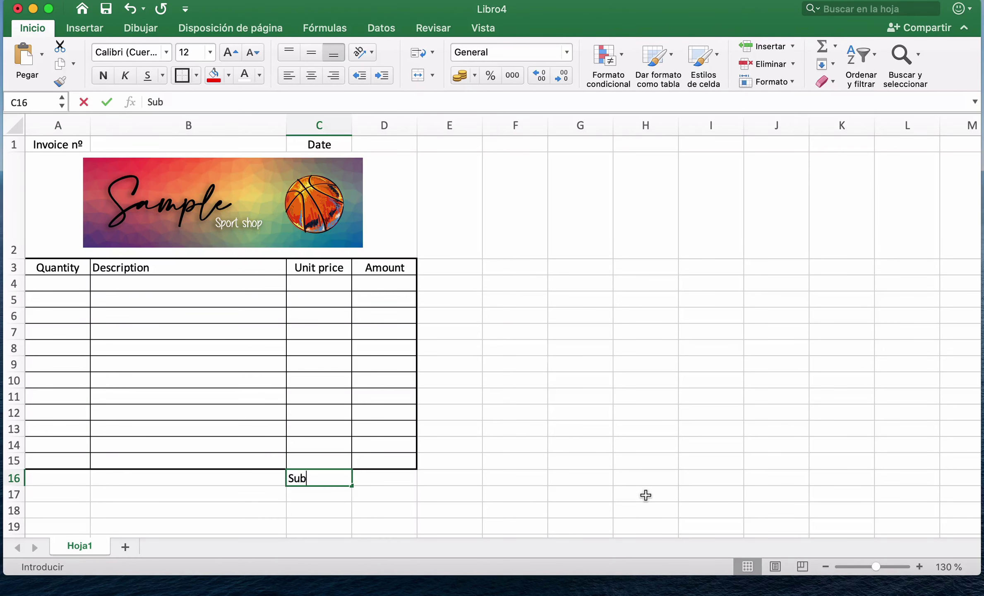
{"action": "type", "text": "total"}
{"action": "key", "text": "Return"}
{"action": "type", "text": "Tax rate"}
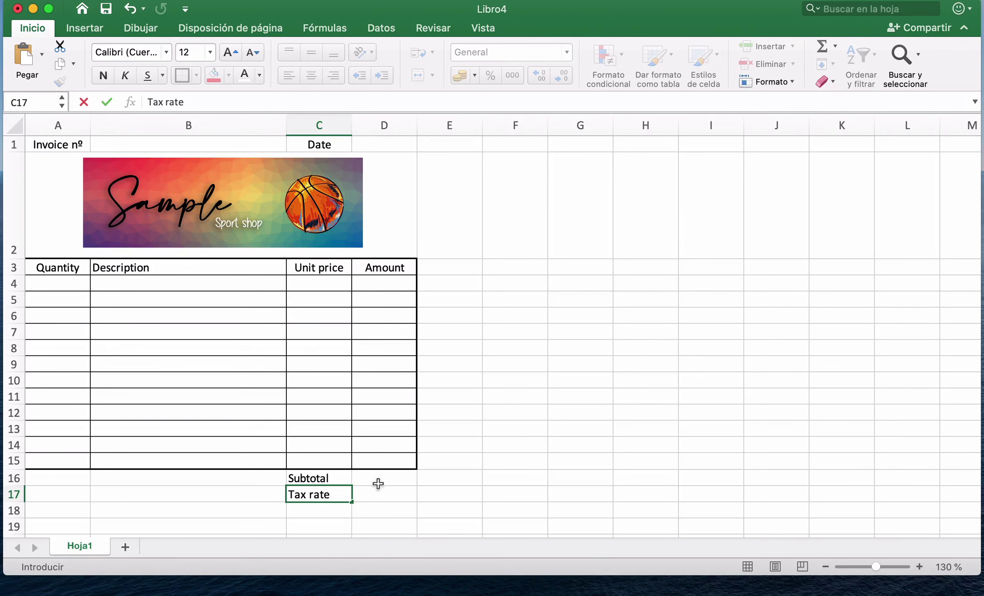
{"action": "key", "text": "Return"}
{"action": "type", "text": "Total tax"}
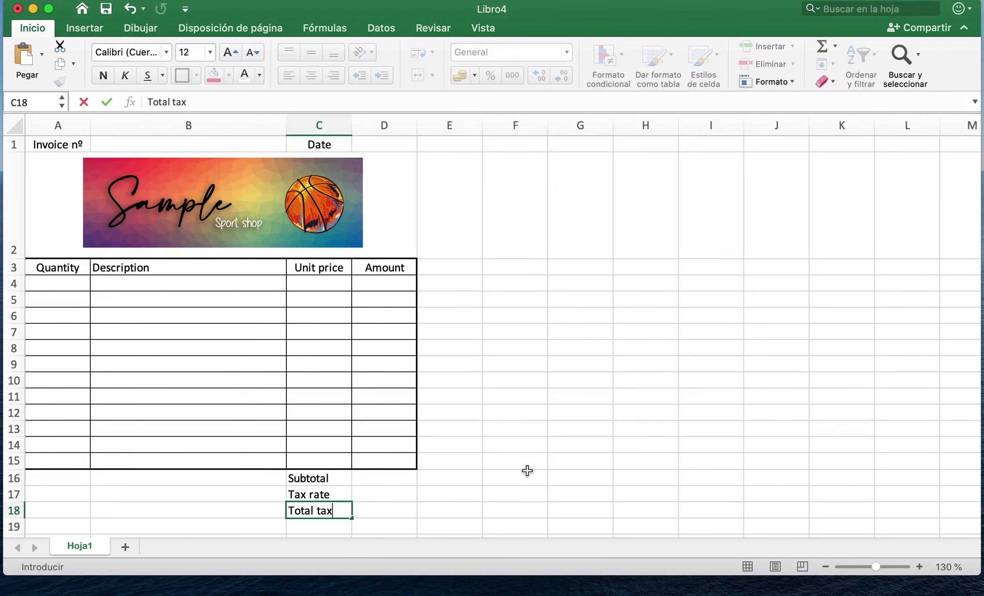
{"action": "key", "text": "Return"}
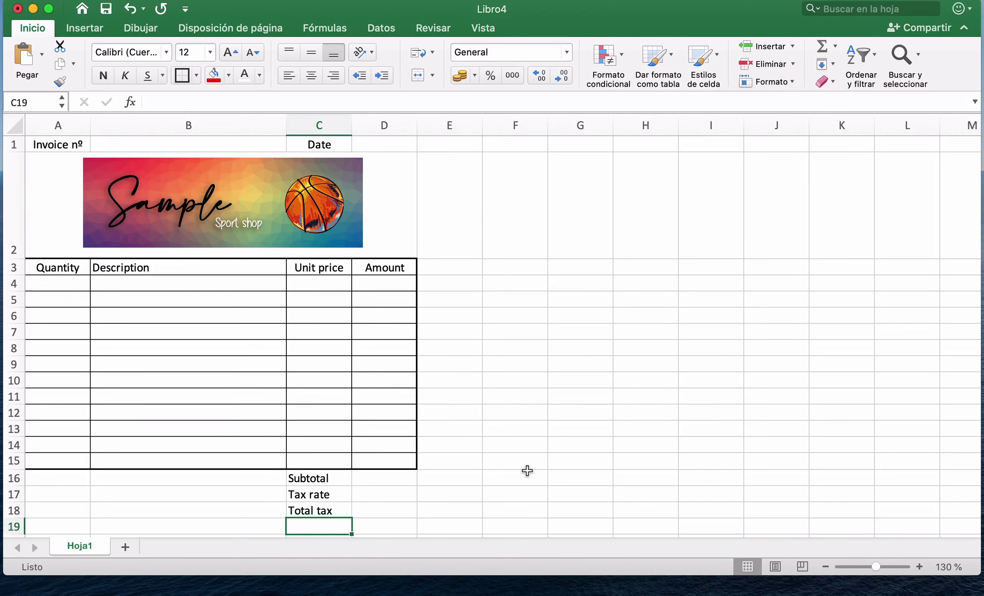
{"action": "type", "text": "Total"}
{"action": "key", "text": "BackSpace"}
{"action": "key", "text": "Return"}
Centre C16:D19 and give it all borders
{"action": "left_click_drag", "start_coordinate": [308, 461], "coordinate": [391, 517]}
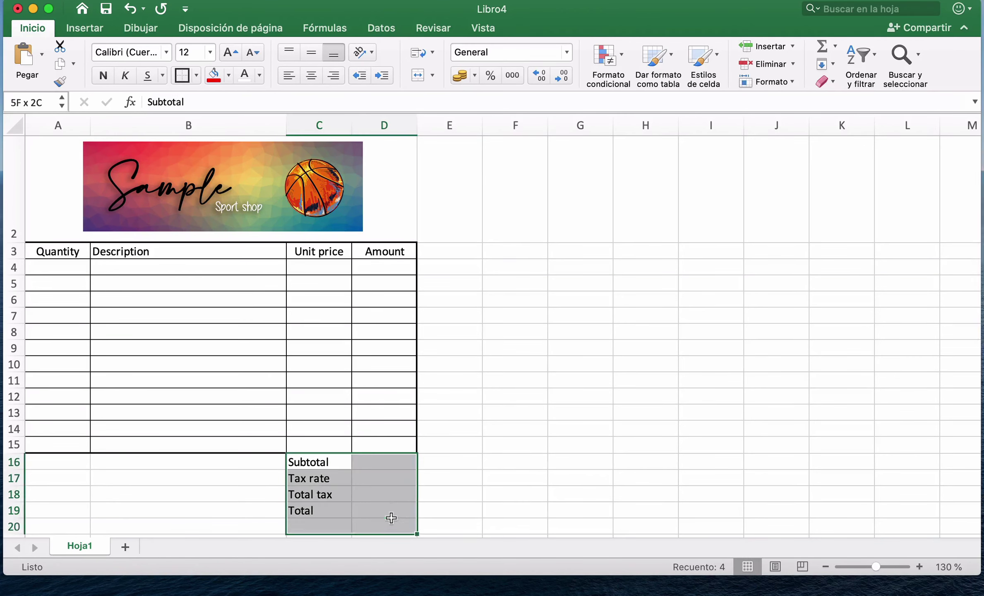
{"action": "left_click", "coordinate": [311, 75]}
{"action": "left_click", "coordinate": [197, 75]}
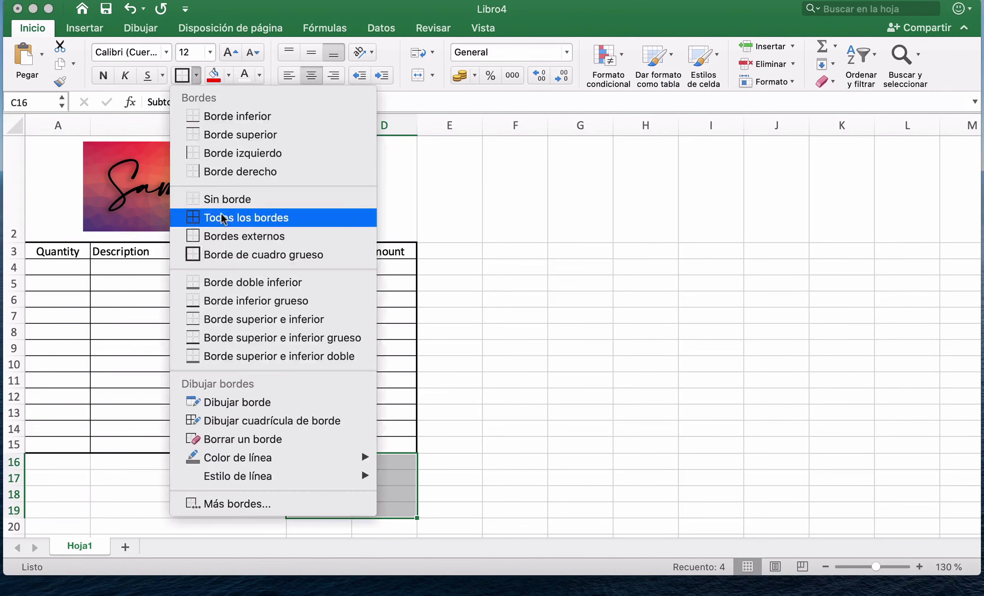
{"action": "left_click", "coordinate": [222, 218]}
{"action": "left_click", "coordinate": [58, 267]}
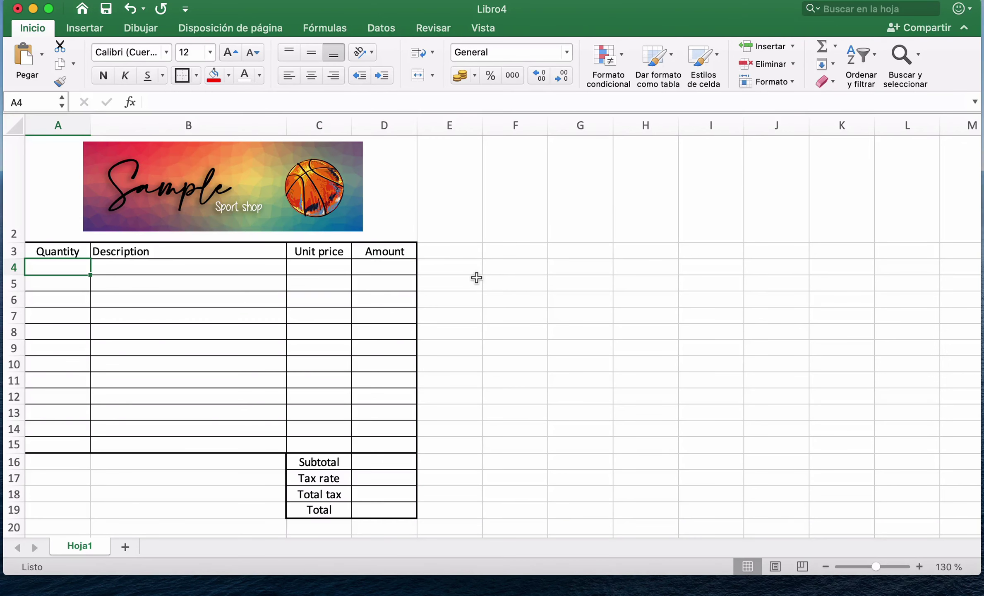
Enter 5, Running shoes and 50,99 € in A4:C4
{"action": "type", "text": "5"}
{"action": "key", "text": "Tab"}
{"action": "type", "text": "Running shoes"}
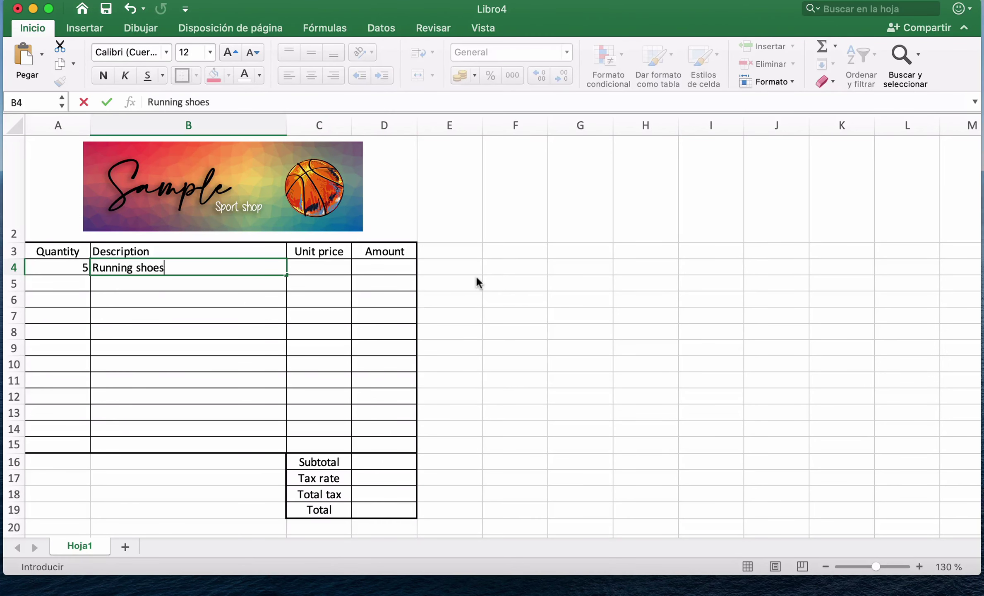
{"action": "key", "text": "Tab"}
{"action": "type", "text": "50,99"}
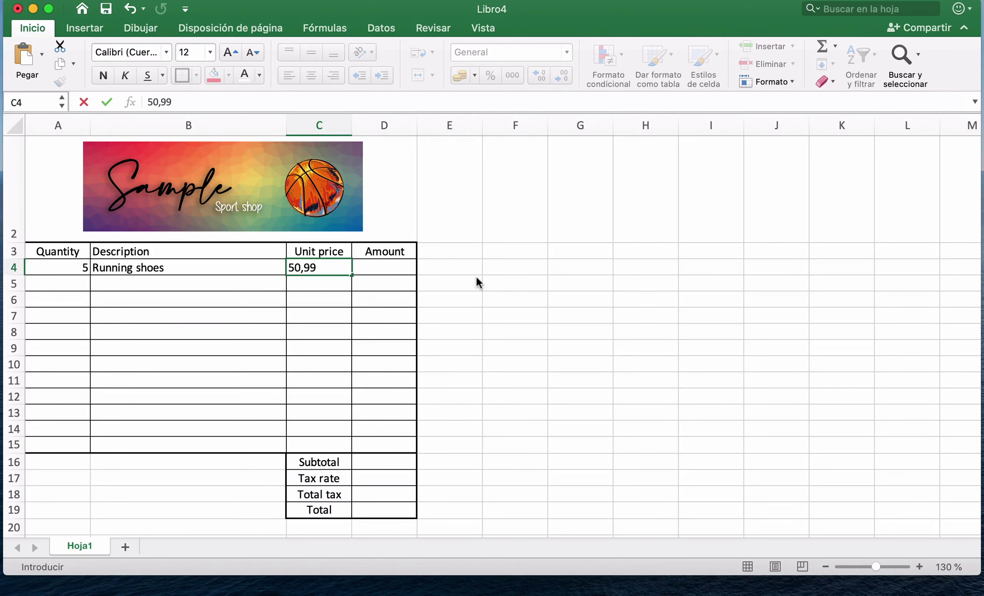
{"action": "type", "text": " €"}
{"action": "key", "text": "Tab"}
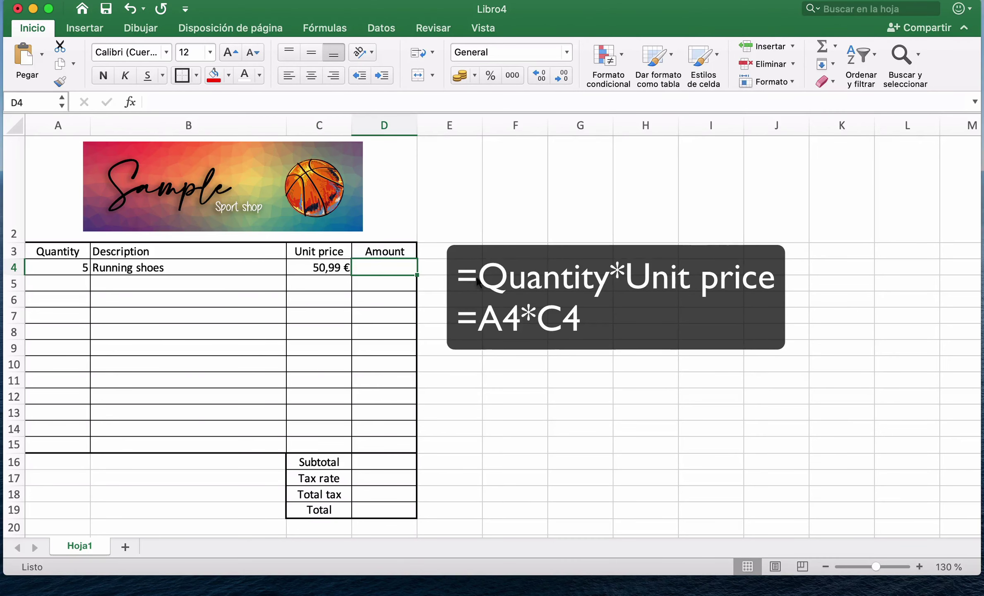
Set D4 to =A4*C4, giving an amount of 254,95 €
{"action": "type", "text": "="}
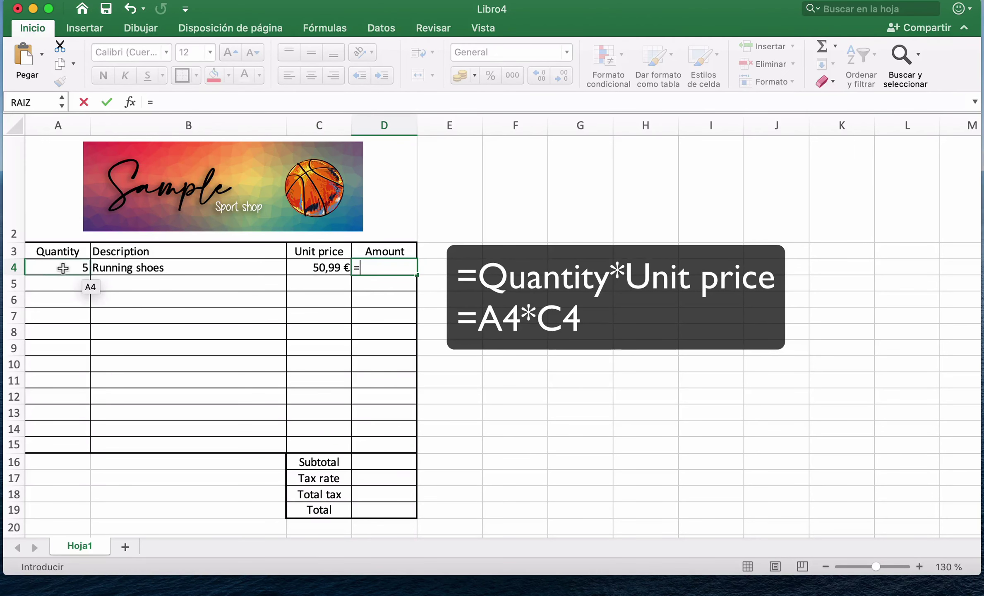
{"action": "left_click", "coordinate": [62, 268]}
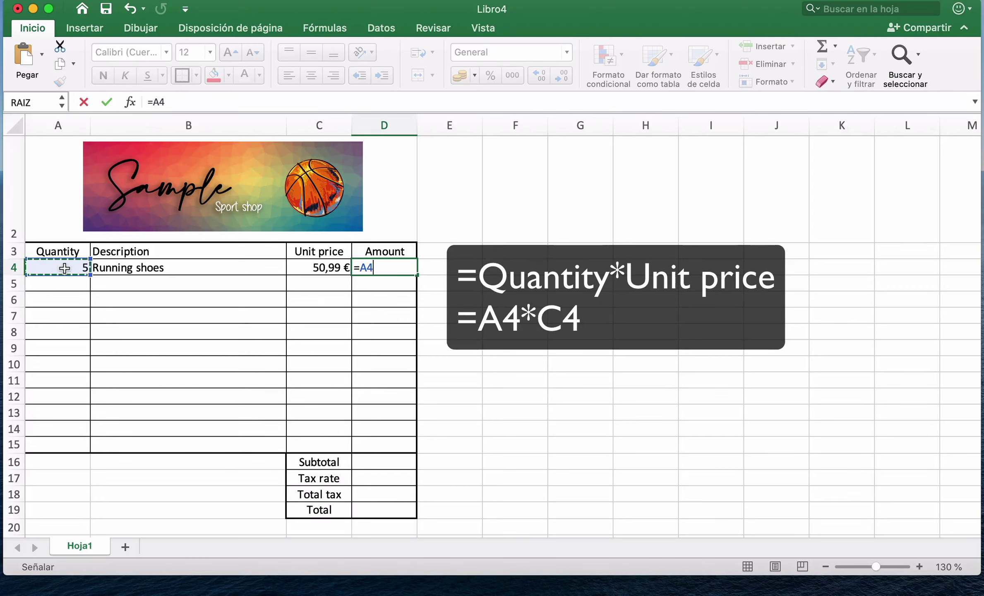
{"action": "type", "text": "*"}
{"action": "left_click", "coordinate": [319, 267]}
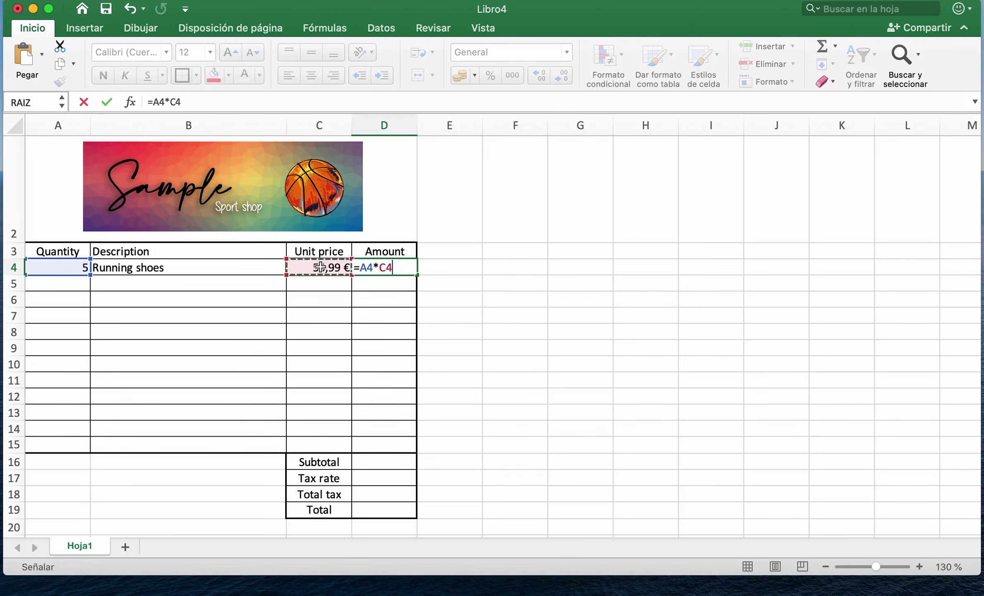
{"action": "key", "text": "Return"}
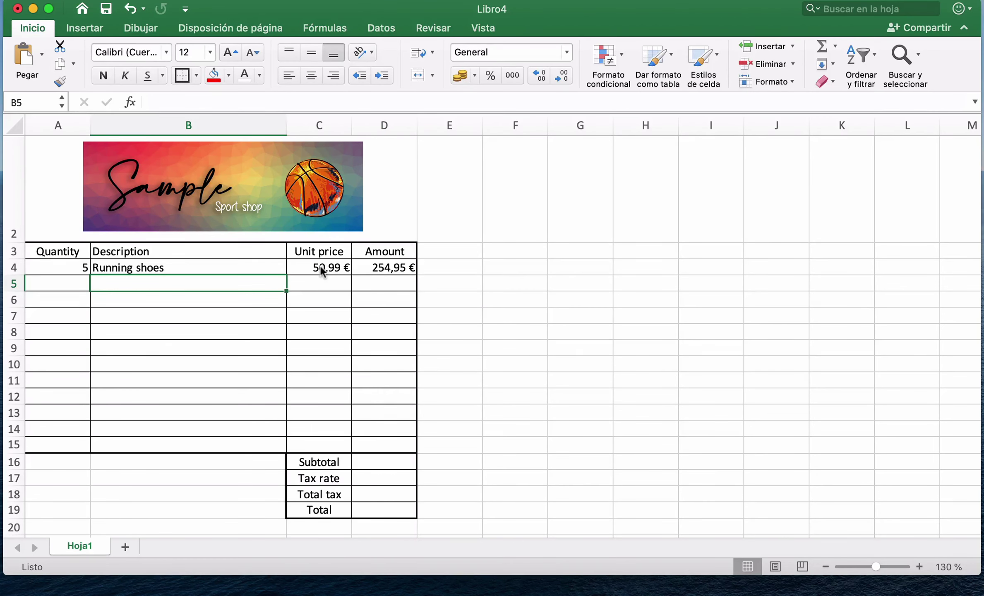
Enter 3, Boards for skateboarding and 40,60 € in A5:C5
{"action": "key", "text": "Left"}
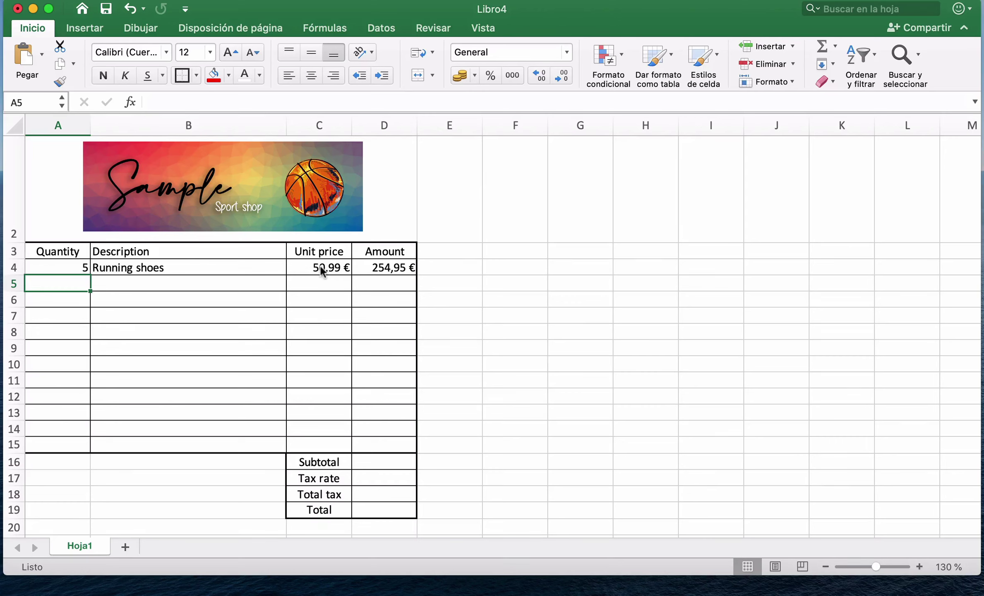
{"action": "type", "text": "3"}
{"action": "key", "text": "Tab"}
{"action": "type", "text": "Boar"}
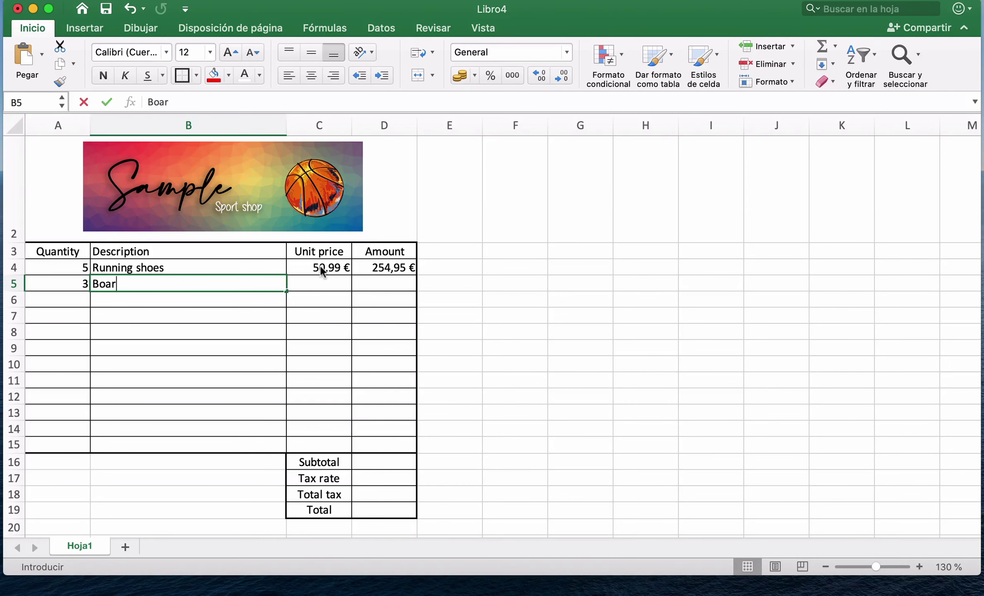
{"action": "key", "text": "BackSpace"}
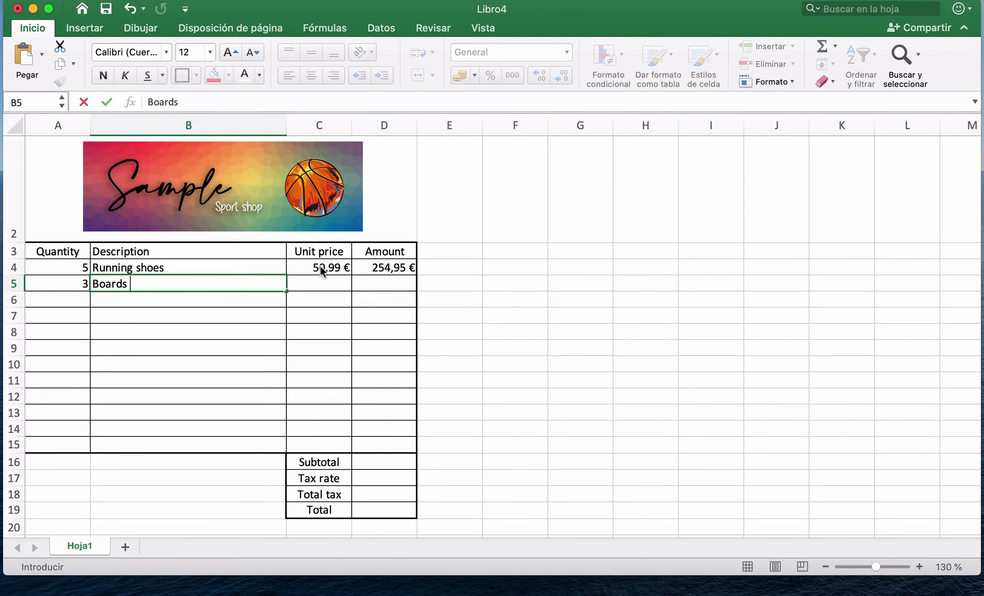
{"action": "type", "text": "for skateboarding"}
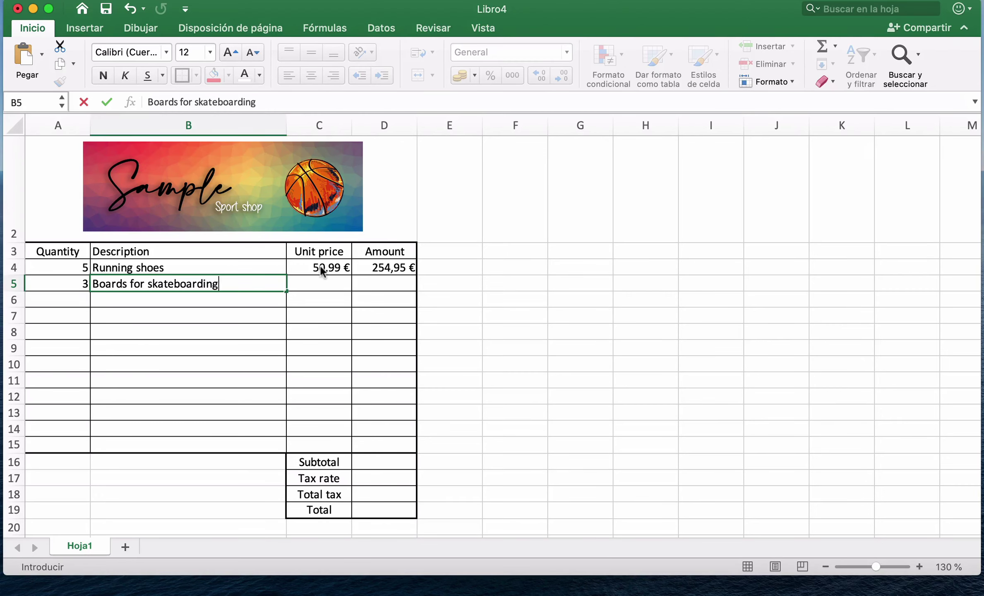
{"action": "key", "text": "Tab"}
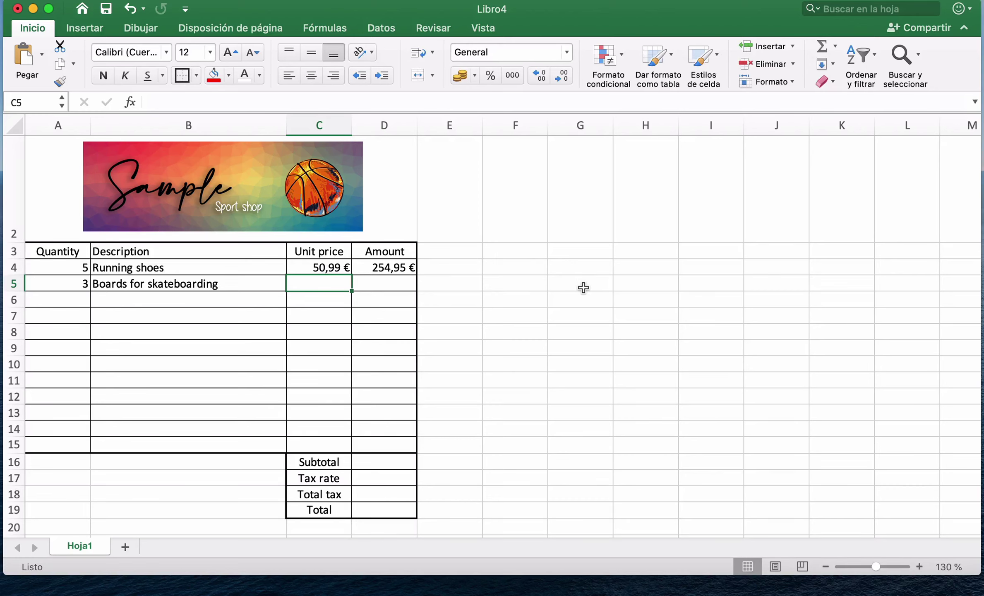
{"action": "type", "text": "40,60 €"}
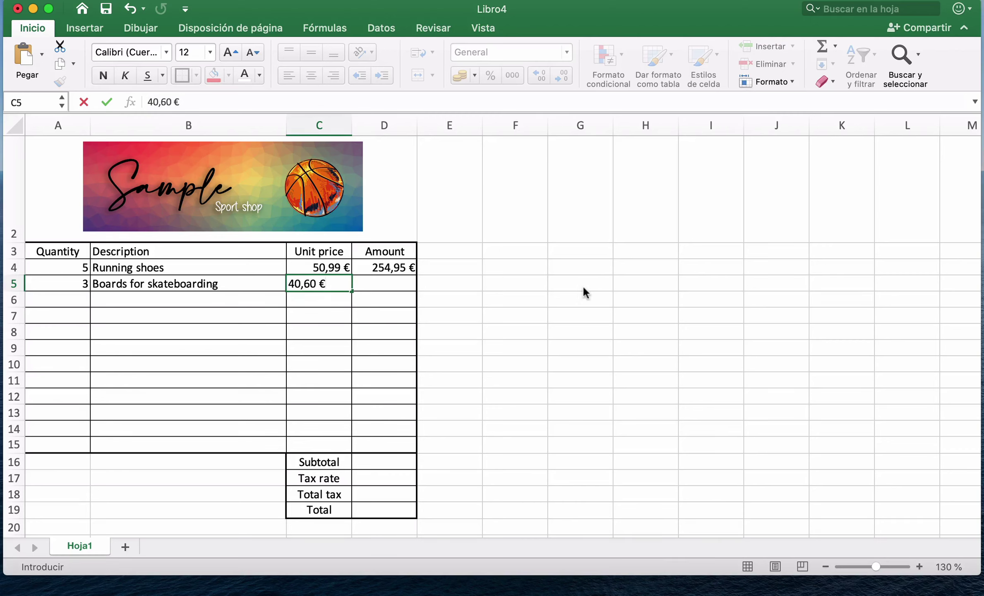
{"action": "key", "text": "Tab"}
Set D5 to =A5*C5, giving an amount of 121,80 €
{"action": "type", "text": "="}
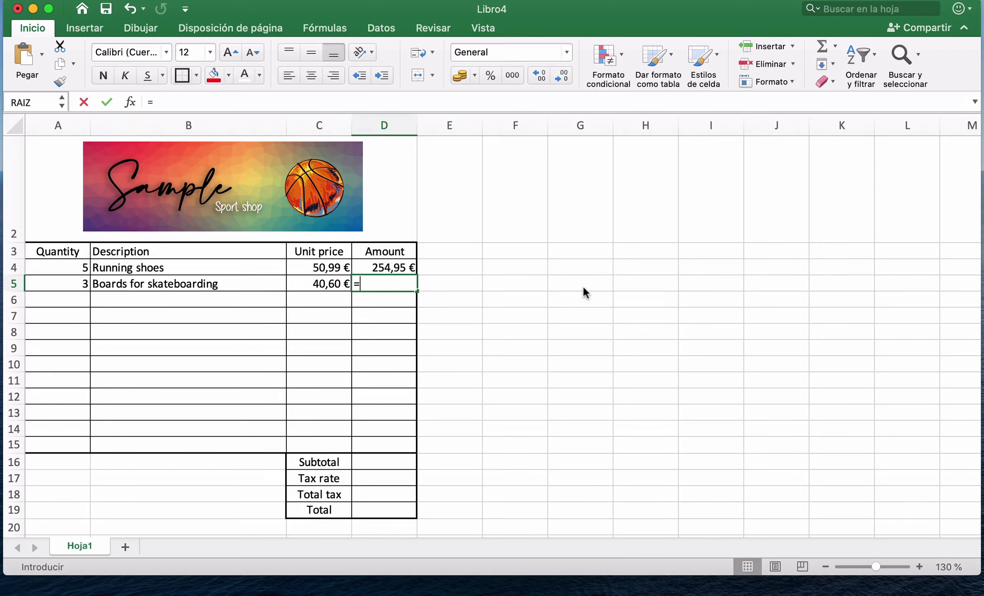
{"action": "left_click", "coordinate": [57, 283]}
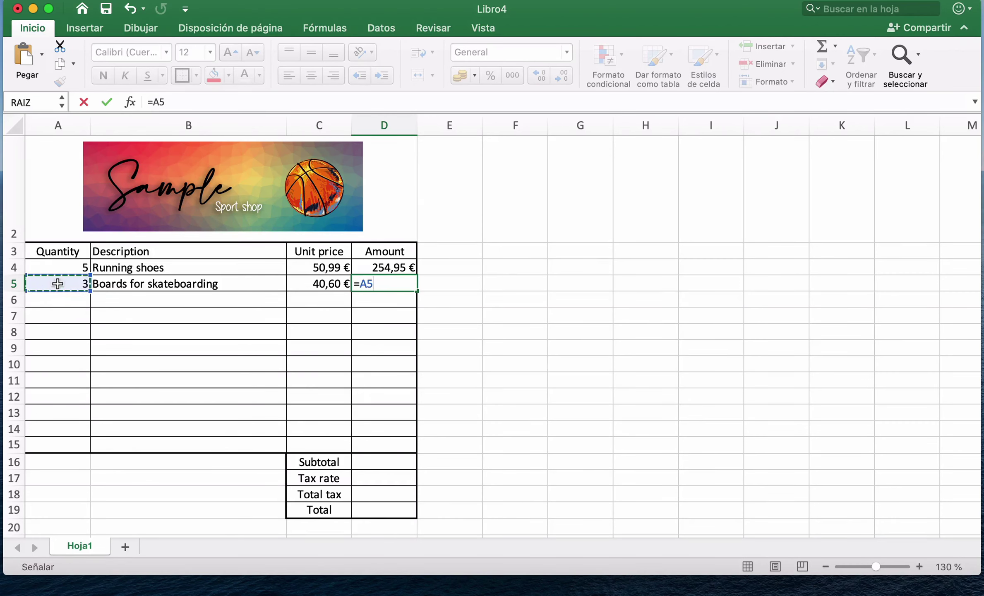
{"action": "type", "text": "*"}
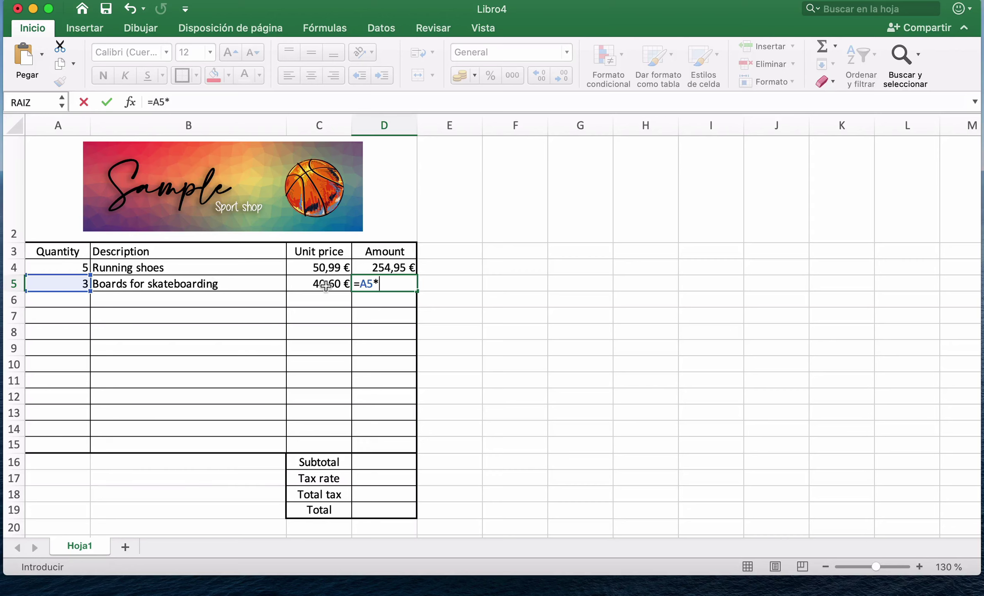
{"action": "left_click", "coordinate": [326, 285]}
{"action": "key", "text": "Return"}
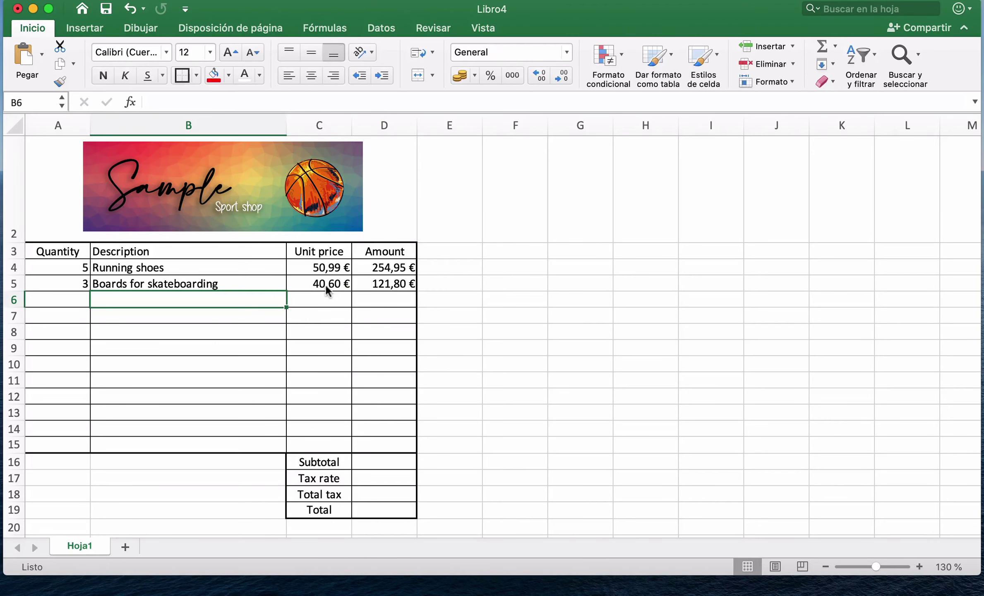
Enter quantity 6, Football balls and unit price 12,00 € in row 6
{"action": "key", "text": "Left"}
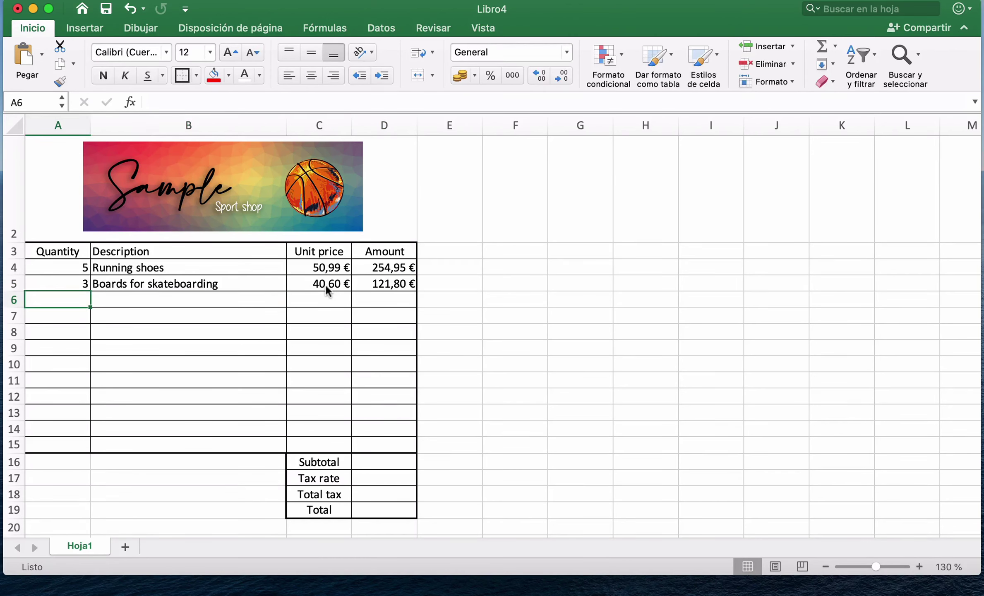
{"action": "type", "text": "6"}
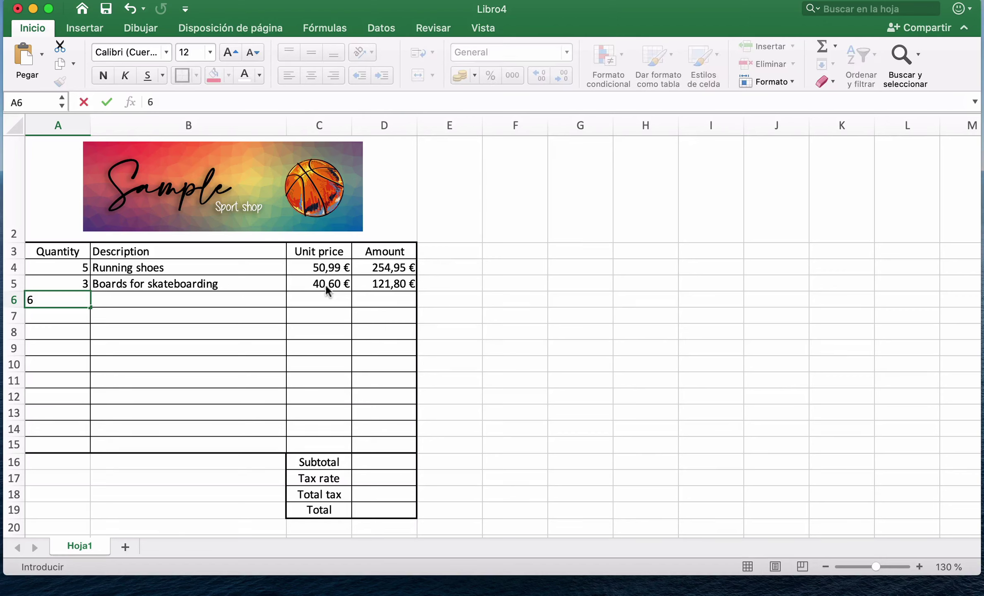
{"action": "key", "text": "Tab"}
{"action": "type", "text": "Foot"}
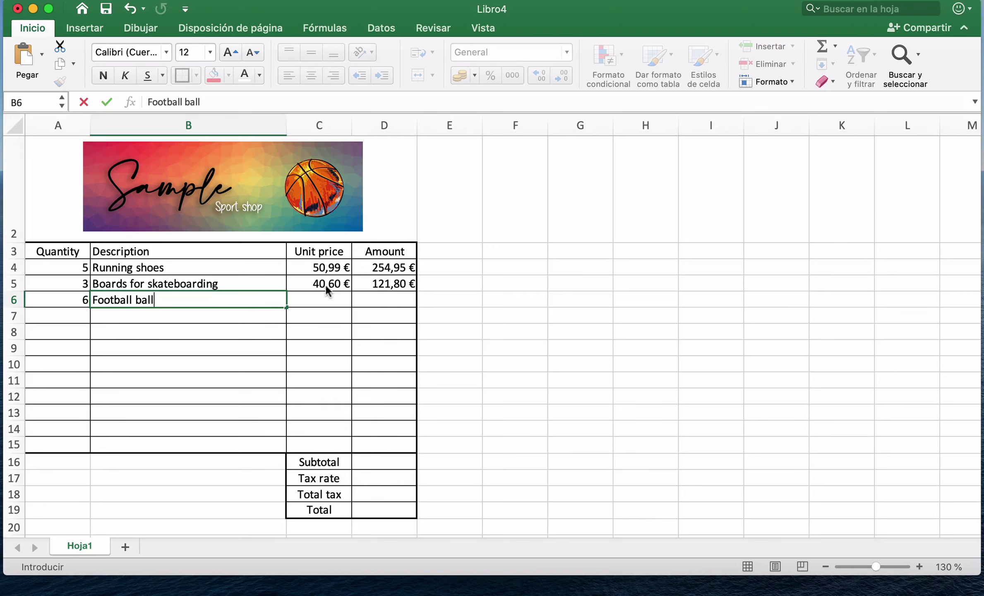
{"action": "key", "text": "Tab"}
{"action": "key", "text": "Tab"}
{"action": "key", "text": "shift+Tab"}
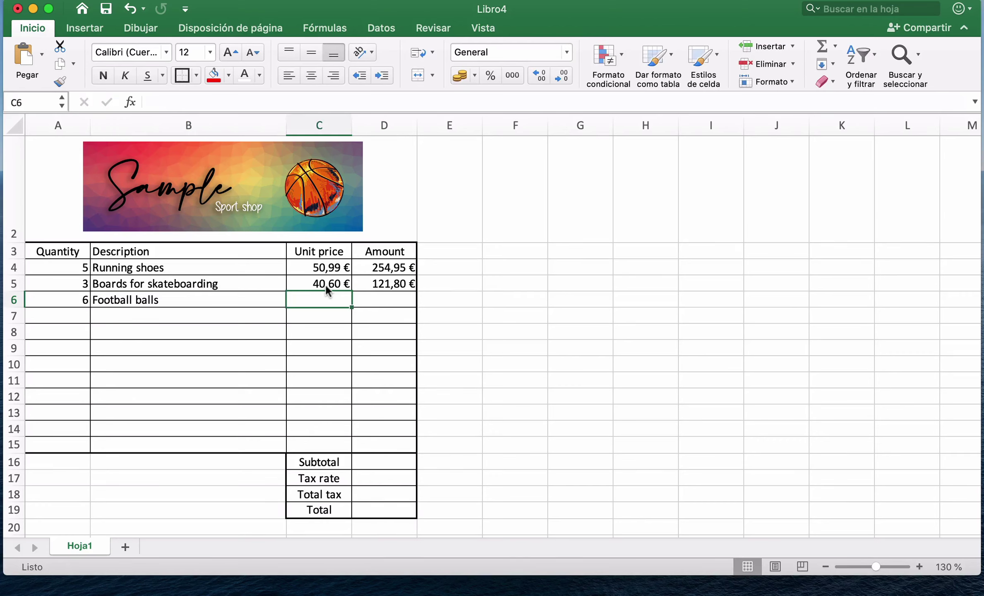
{"action": "type", "text": "12,00 €"}
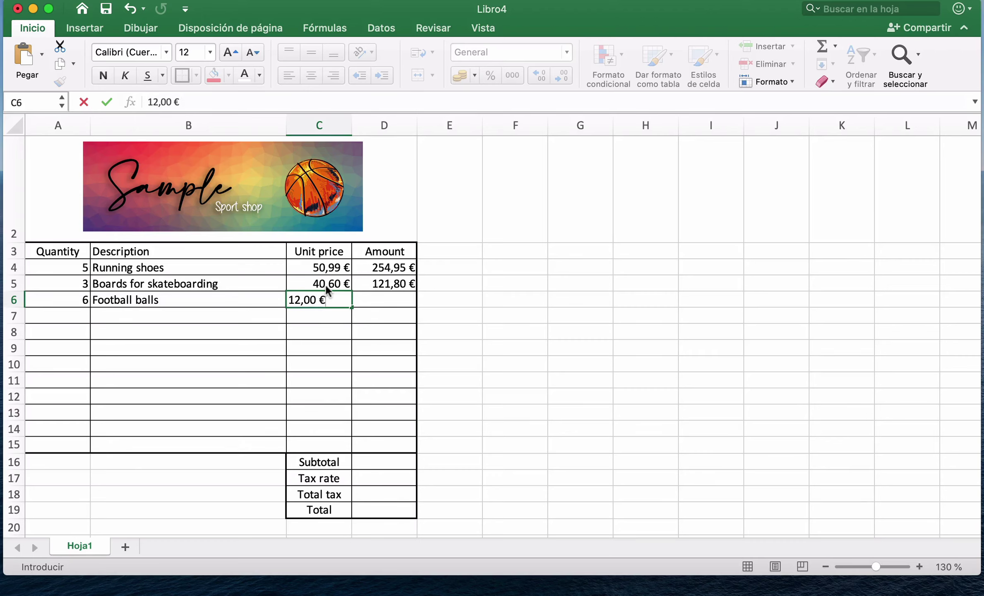
{"action": "key", "text": "Tab"}
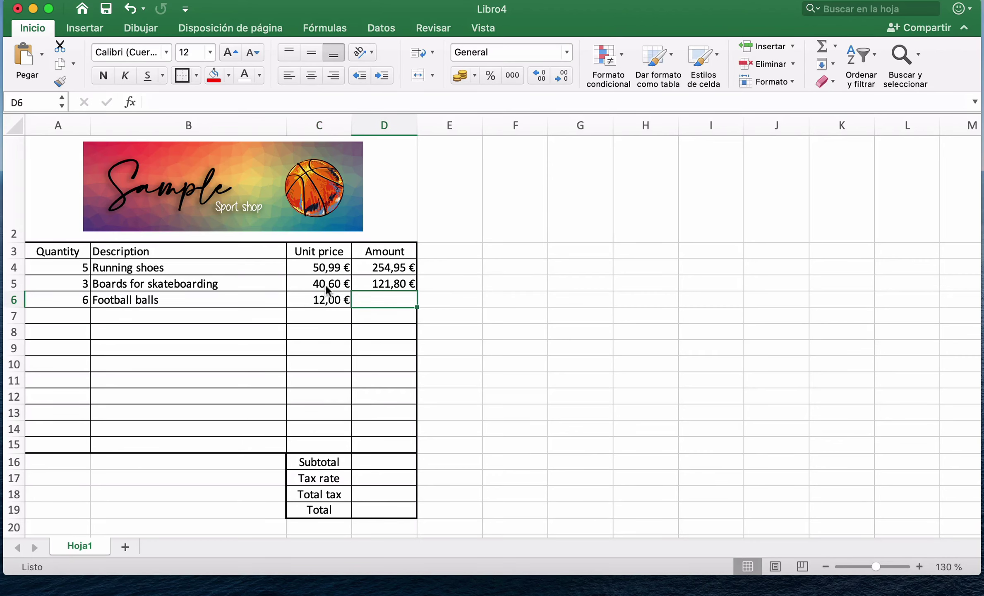
Set D6 to =A6*C6, giving an amount of 72,00 €
{"action": "type", "text": "="}
{"action": "left_click", "coordinate": [77, 301]}
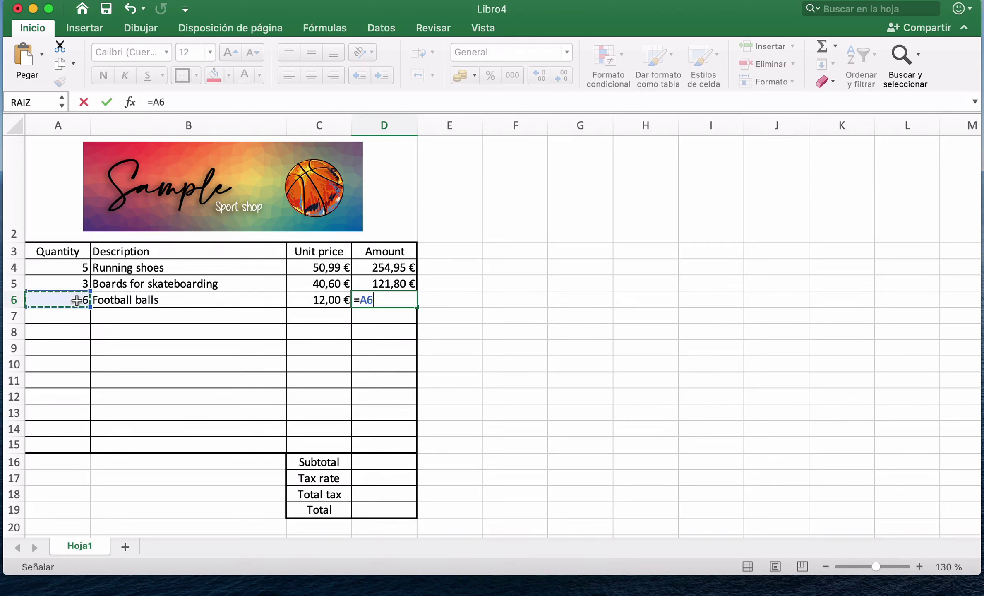
{"action": "type", "text": "*"}
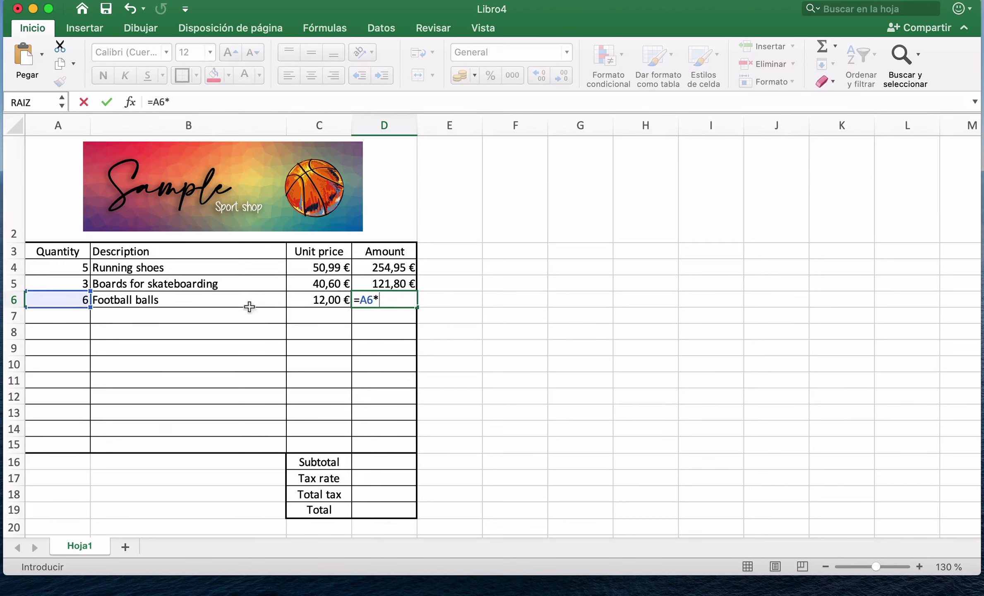
{"action": "left_click", "coordinate": [332, 298]}
{"action": "key", "text": "Return"}
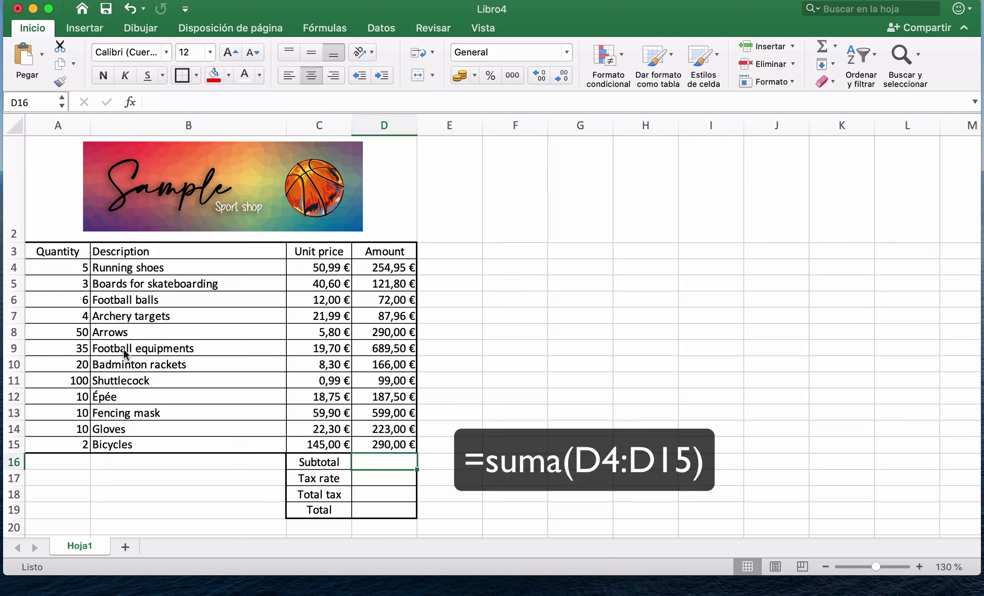
Sum D4:D15 into the Subtotal with =SUMA(D4:D15), giving 3.080,71 €
{"action": "type", "text": "=su"}
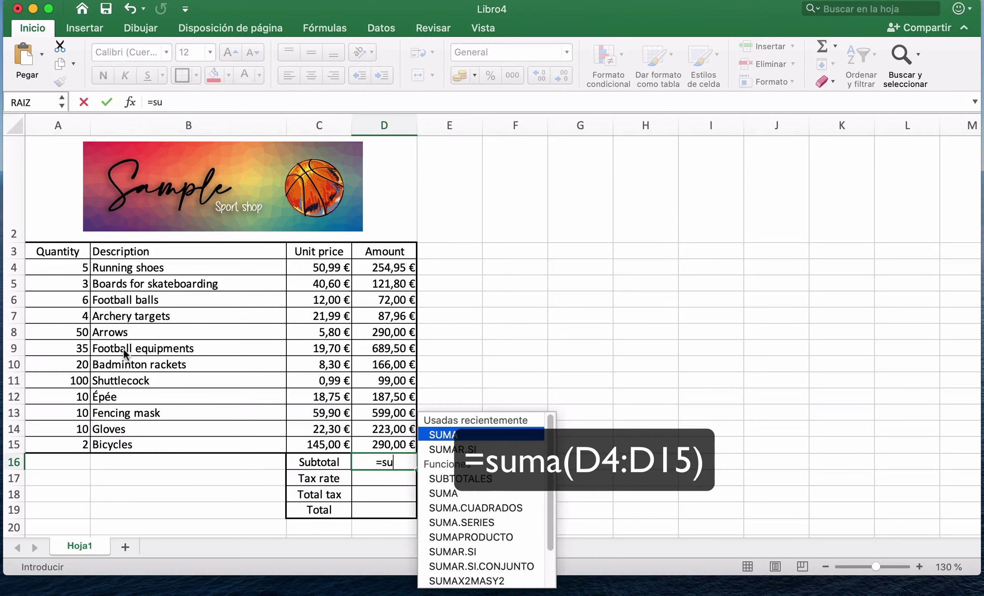
{"action": "type", "text": "ma("}
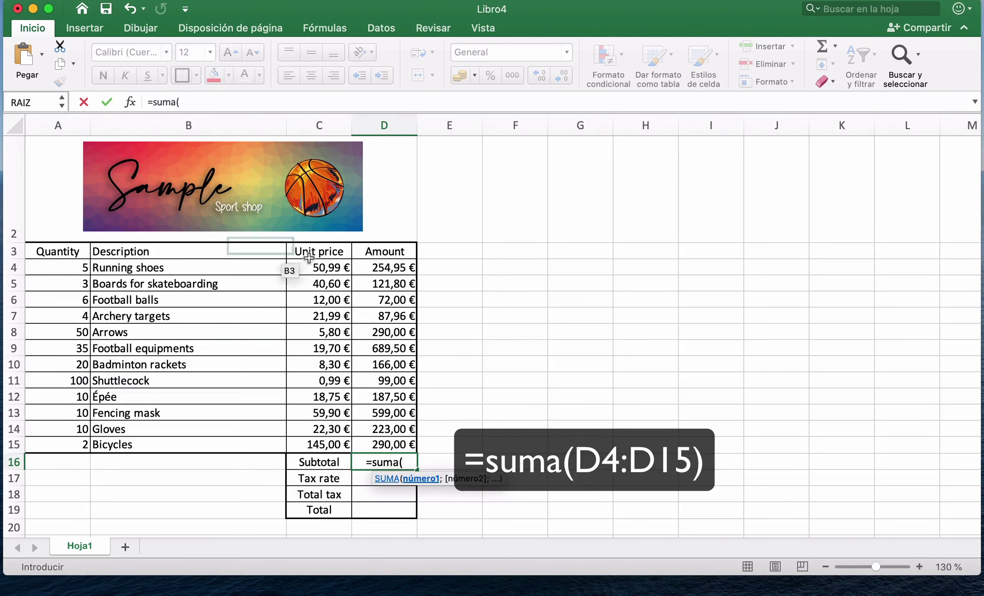
{"action": "left_click_drag", "start_coordinate": [389, 266], "coordinate": [382, 443]}
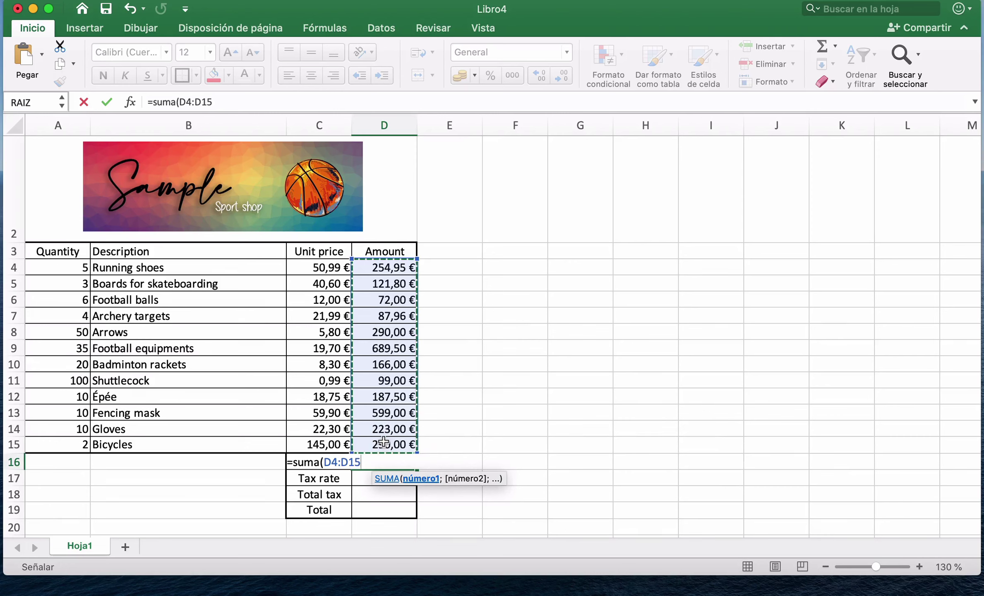
{"action": "type", "text": ")"}
{"action": "key", "text": "Return"}
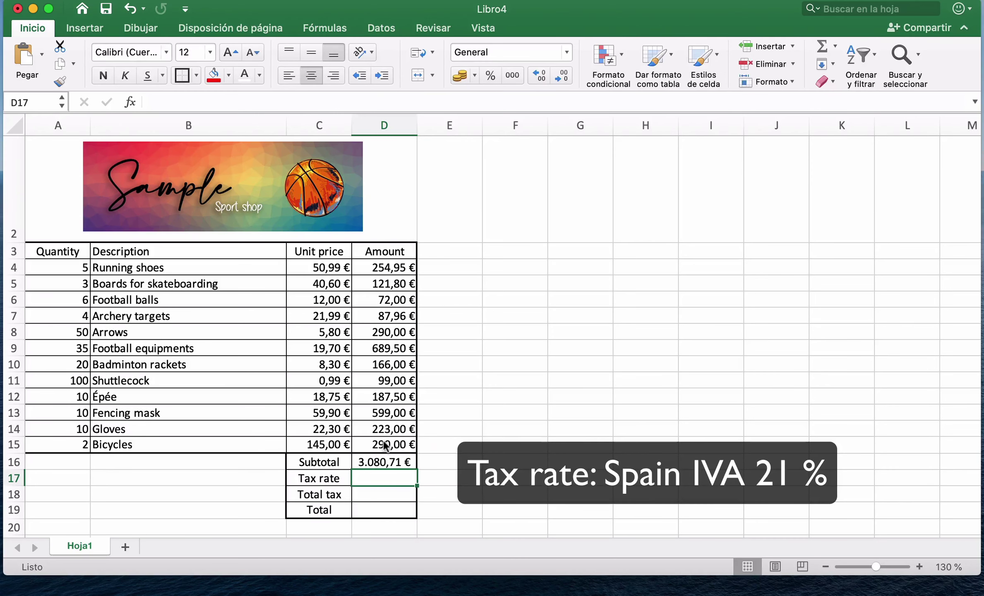
Enter 21% in D17 and set D18 to =D16*D17, showing 646,95 €
{"action": "type", "text": "21"}
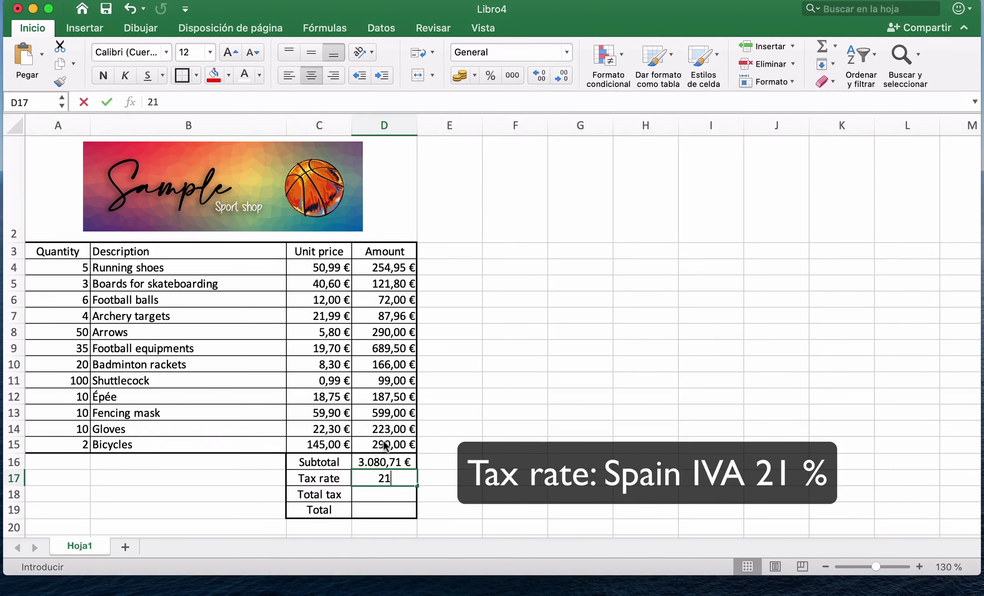
{"action": "type", "text": "%"}
{"action": "key", "text": "Return"}
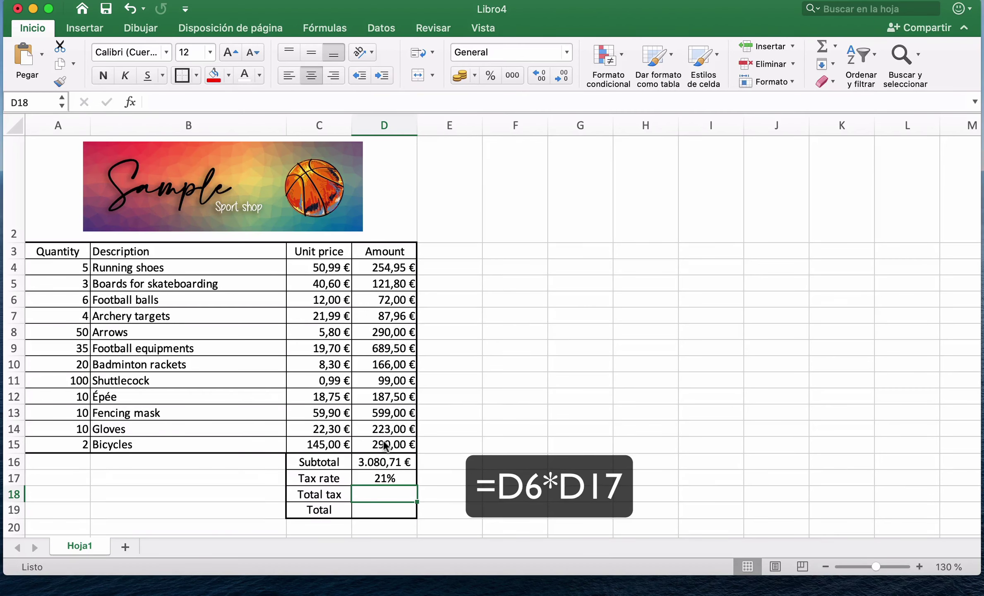
{"action": "type", "text": "="}
{"action": "left_click", "coordinate": [381, 461]}
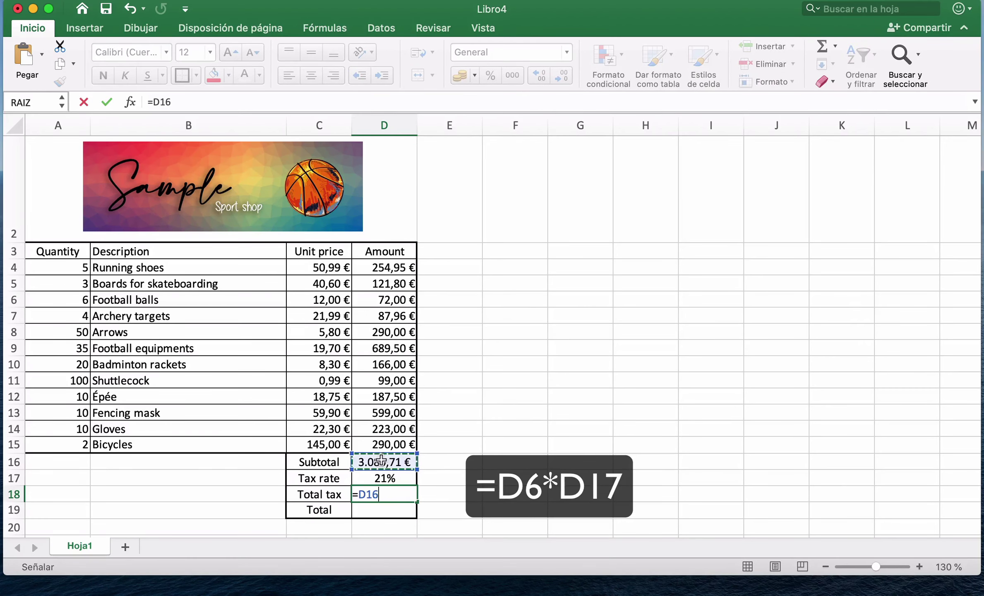
{"action": "type", "text": "*"}
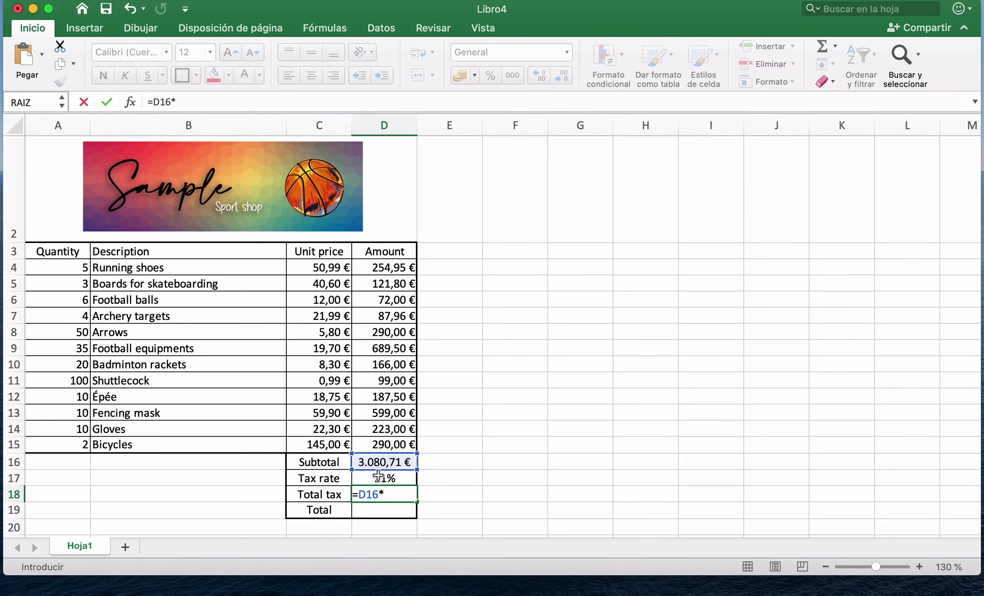
{"action": "left_click", "coordinate": [378, 477]}
{"action": "key", "text": "Return"}
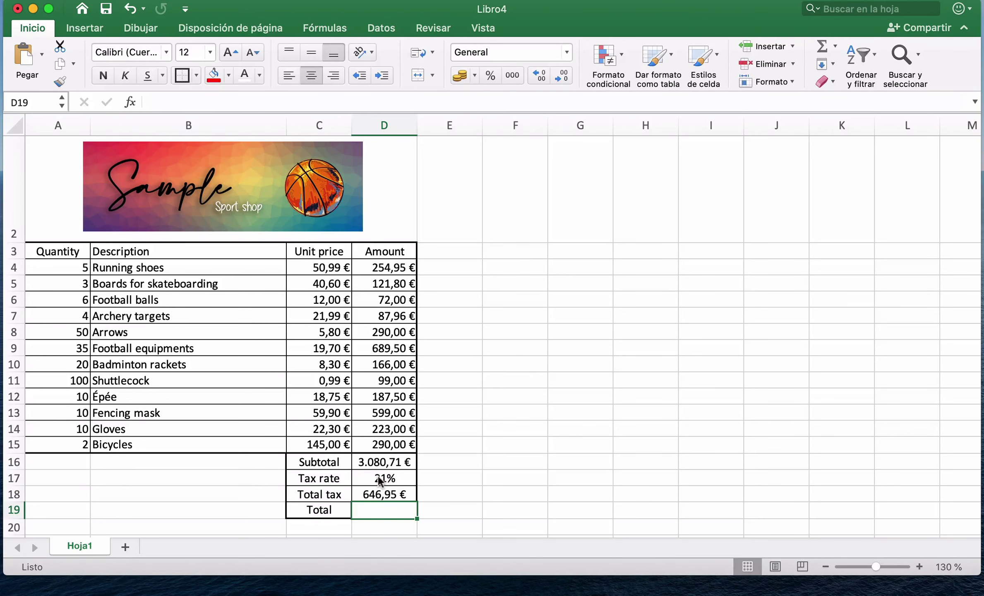
Enter =D16+D18 in D19 for a Total of 3.727,66 €
{"action": "scroll", "coordinate": [462, 457], "scroll_direction": "down", "scroll_amount": 1}
{"action": "type", "text": "="}
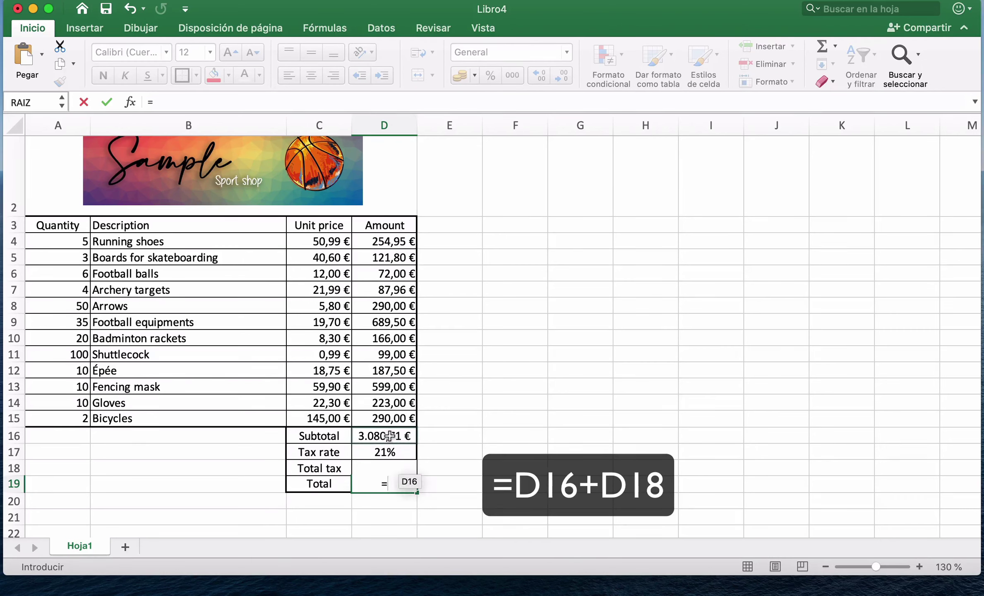
{"action": "left_click", "coordinate": [389, 435]}
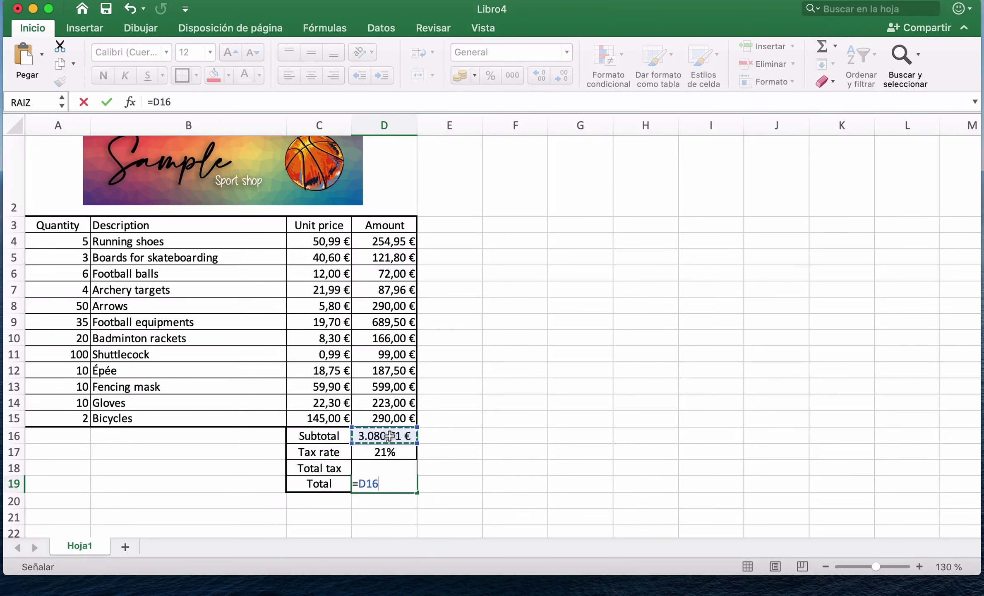
{"action": "type", "text": "+"}
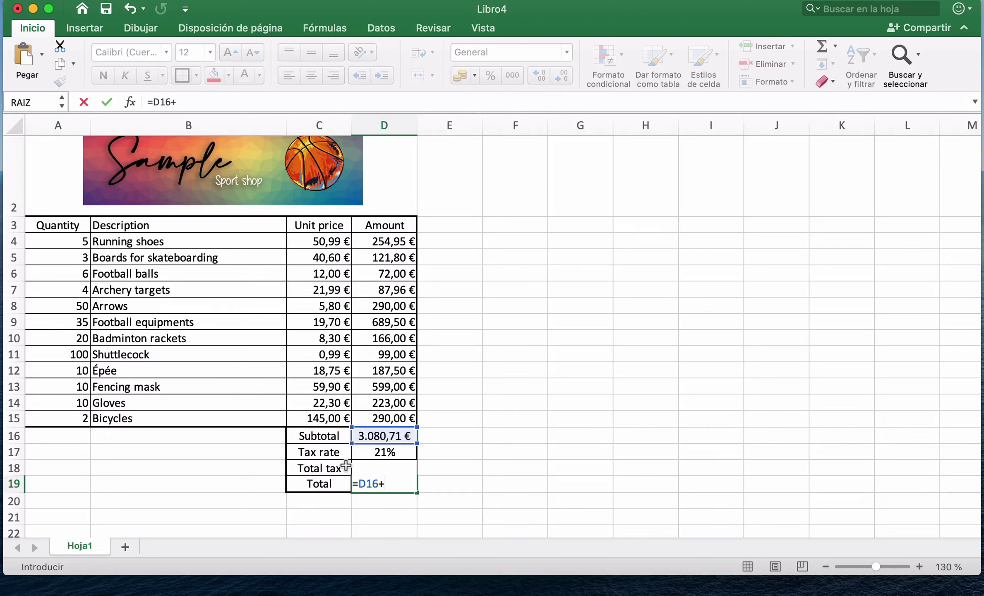
{"action": "left_click", "coordinate": [346, 466]}
{"action": "key", "text": "Right"}
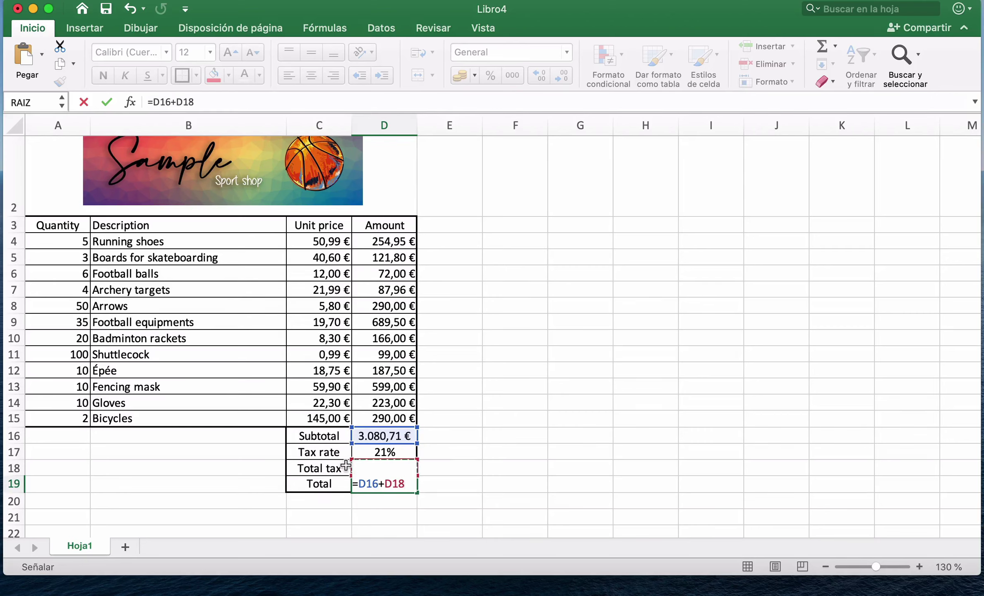
{"action": "key", "text": "Return"}
Set the whole invoice range A1:D19 to the Century Gothic font
{"action": "left_click_drag", "start_coordinate": [400, 440], "coordinate": [384, 484]}
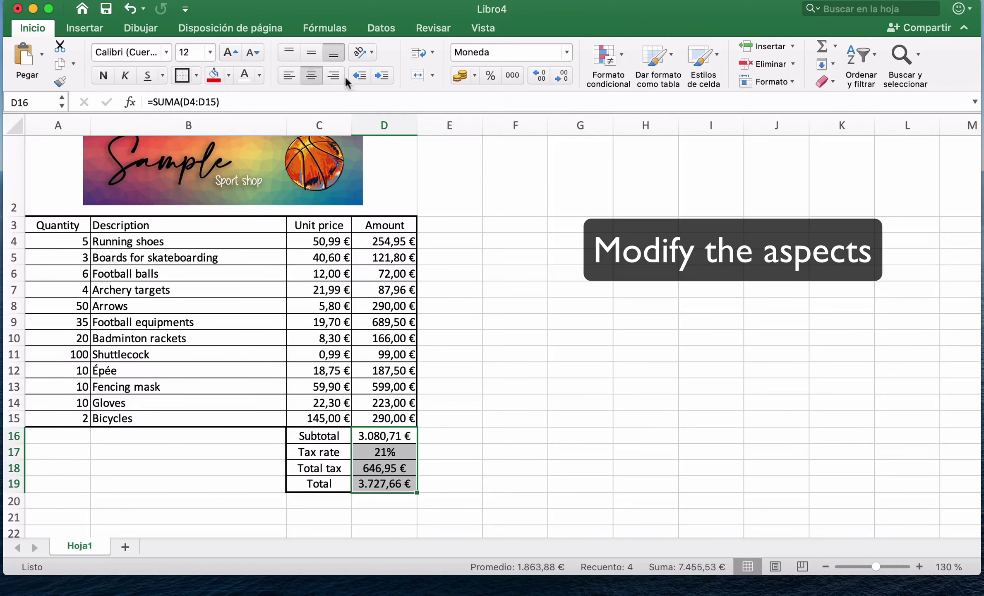
{"action": "scroll", "coordinate": [384, 483], "scroll_direction": "up", "scroll_amount": 2}
{"action": "left_click_drag", "start_coordinate": [53, 141], "coordinate": [315, 463]}
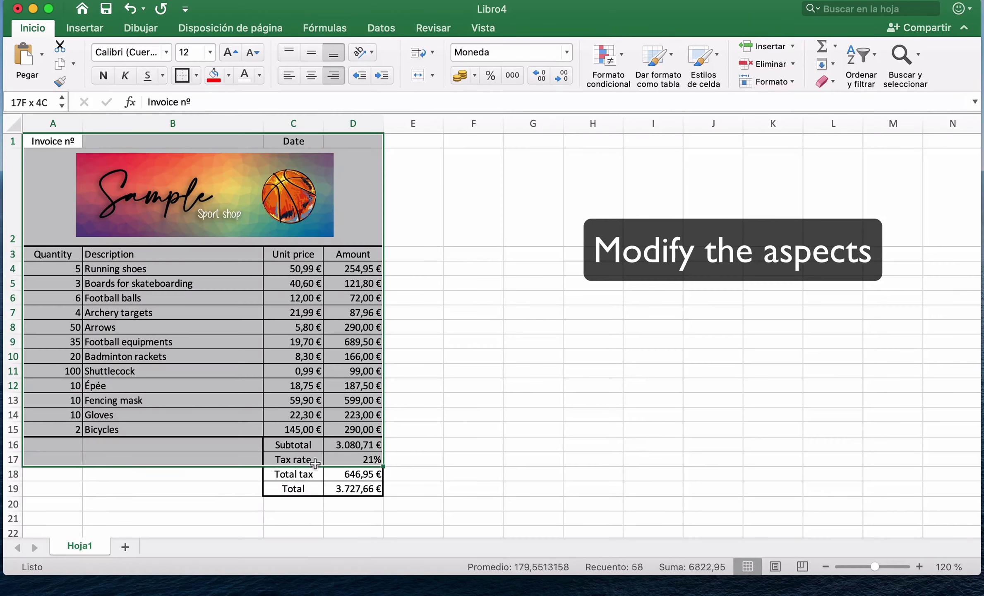
{"action": "left_click", "coordinate": [166, 51]}
{"action": "left_click", "coordinate": [142, 195]}
{"action": "left_click", "coordinate": [173, 283]}
Centre the quantities in A4:A15 and make header A3:D3 bold, navy-filled, white text
{"action": "left_click_drag", "start_coordinate": [53, 254], "coordinate": [53, 430]}
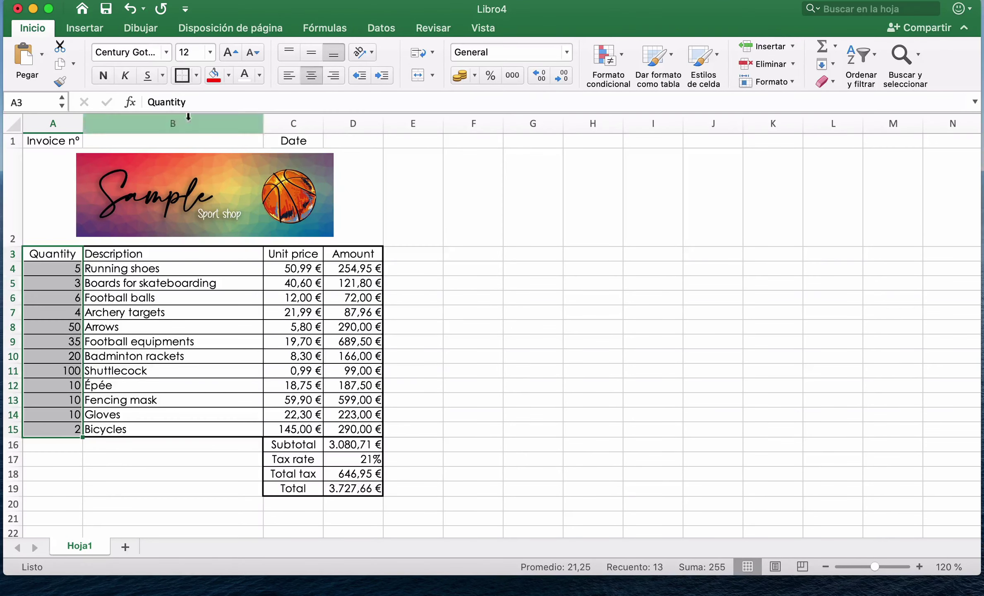
{"action": "left_click", "coordinate": [312, 75]}
{"action": "left_click_drag", "start_coordinate": [53, 254], "coordinate": [352, 254]}
{"action": "left_click", "coordinate": [103, 75]}
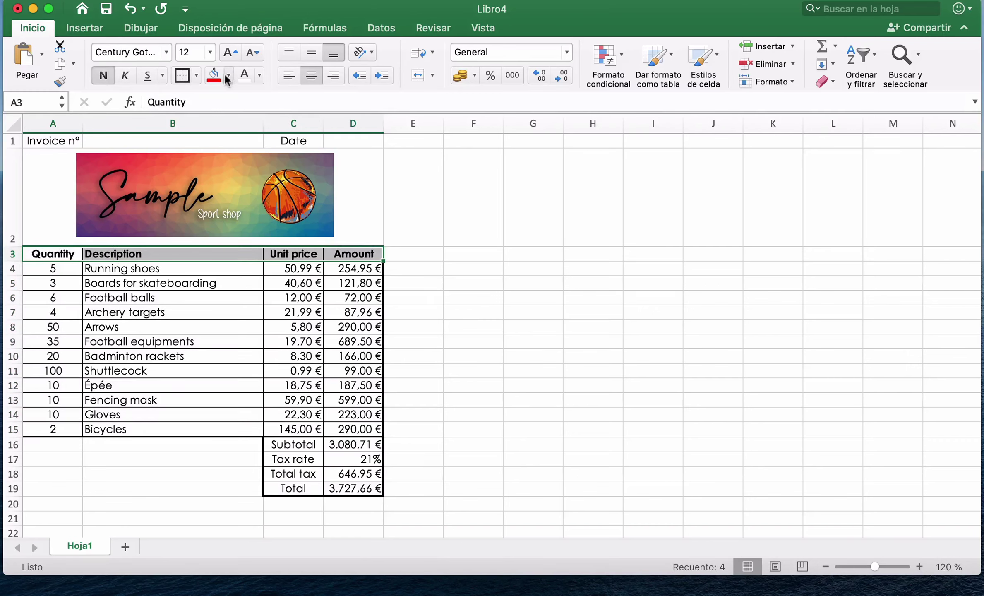
{"action": "left_click", "coordinate": [228, 74]}
{"action": "left_click", "coordinate": [327, 248]}
{"action": "left_click", "coordinate": [245, 75]}
{"action": "left_click", "coordinate": [431, 282]}
Give the Total cells C19:D19 the same navy fill with white text
{"action": "left_click_drag", "start_coordinate": [294, 488], "coordinate": [351, 489]}
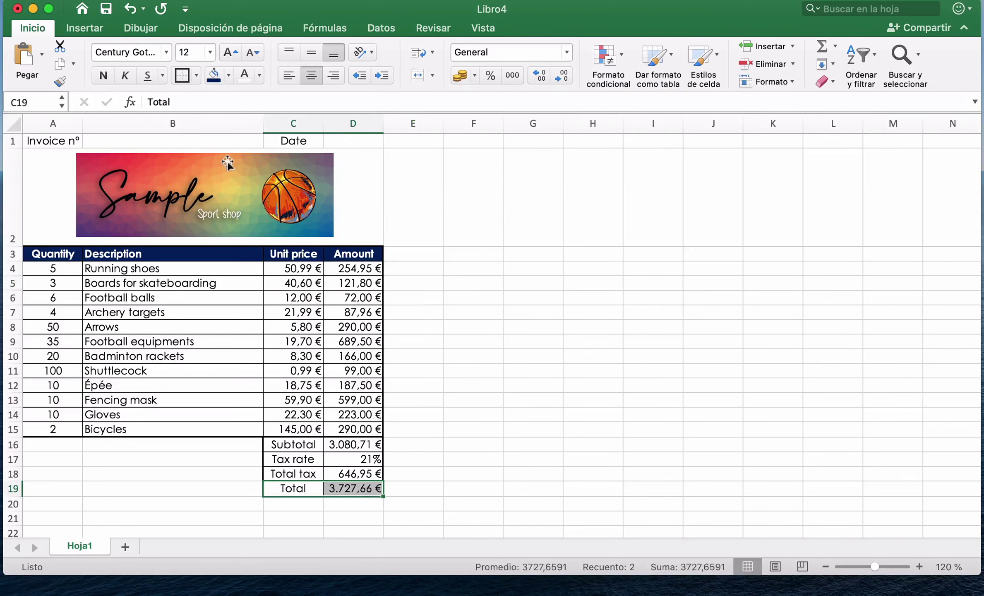
{"action": "left_click", "coordinate": [214, 75]}
{"action": "left_click", "coordinate": [244, 75]}
Enter invoice number 1 in B1 and bold the Invoice nº and Date labels
{"action": "left_click_drag", "start_coordinate": [68, 141], "coordinate": [293, 141]}
{"action": "left_click", "coordinate": [228, 140]}
{"action": "left_click", "coordinate": [288, 75]}
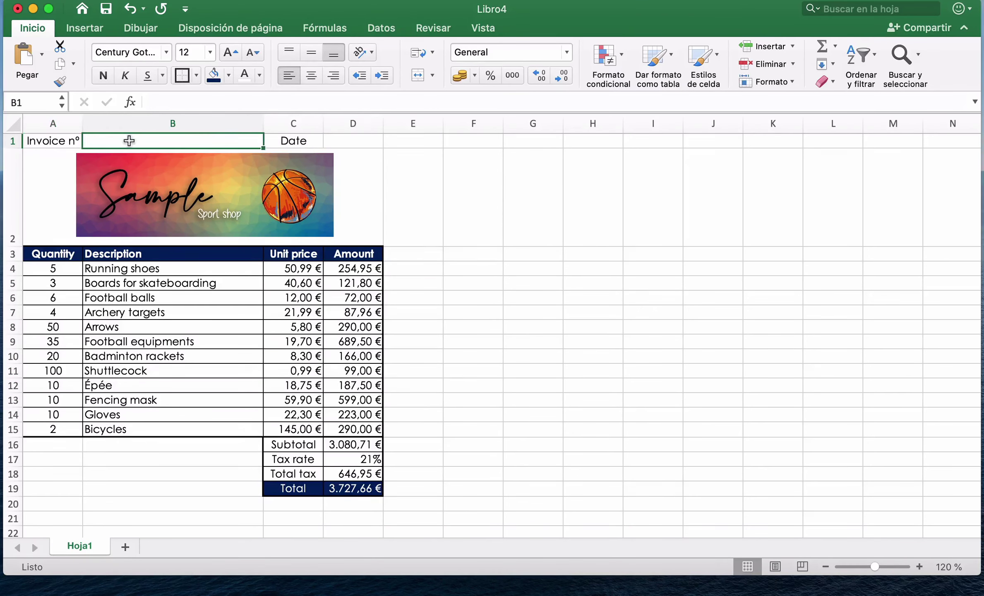
{"action": "type", "text": "1"}
{"action": "left_click", "coordinate": [65, 141]}
{"action": "left_click", "coordinate": [103, 75]}
{"action": "key", "text": "Tab"}
{"action": "key", "text": "Tab"}
{"action": "left_click", "coordinate": [103, 75]}
{"action": "key", "text": "Tab"}
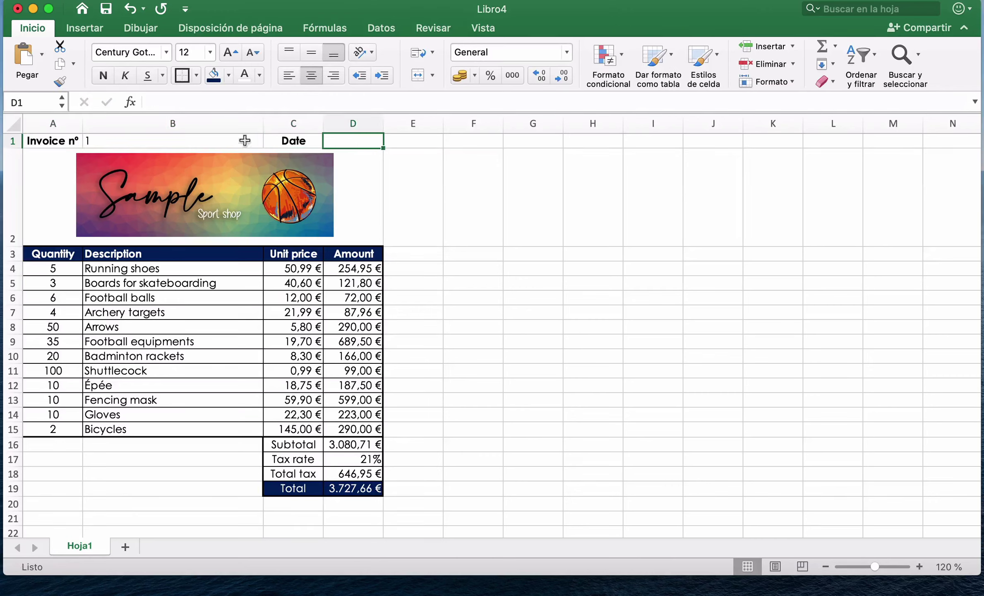